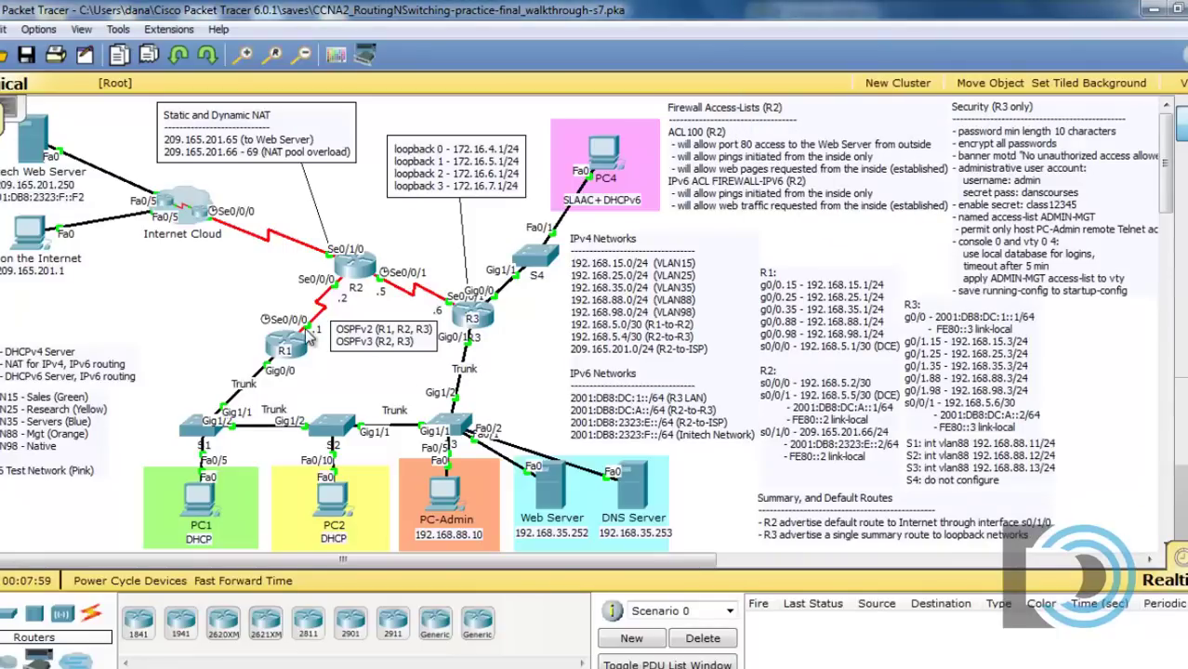
Open router R1's command line in a wider window and enter global configuration mode
{"action": "left_click", "coordinate": [281, 344]}
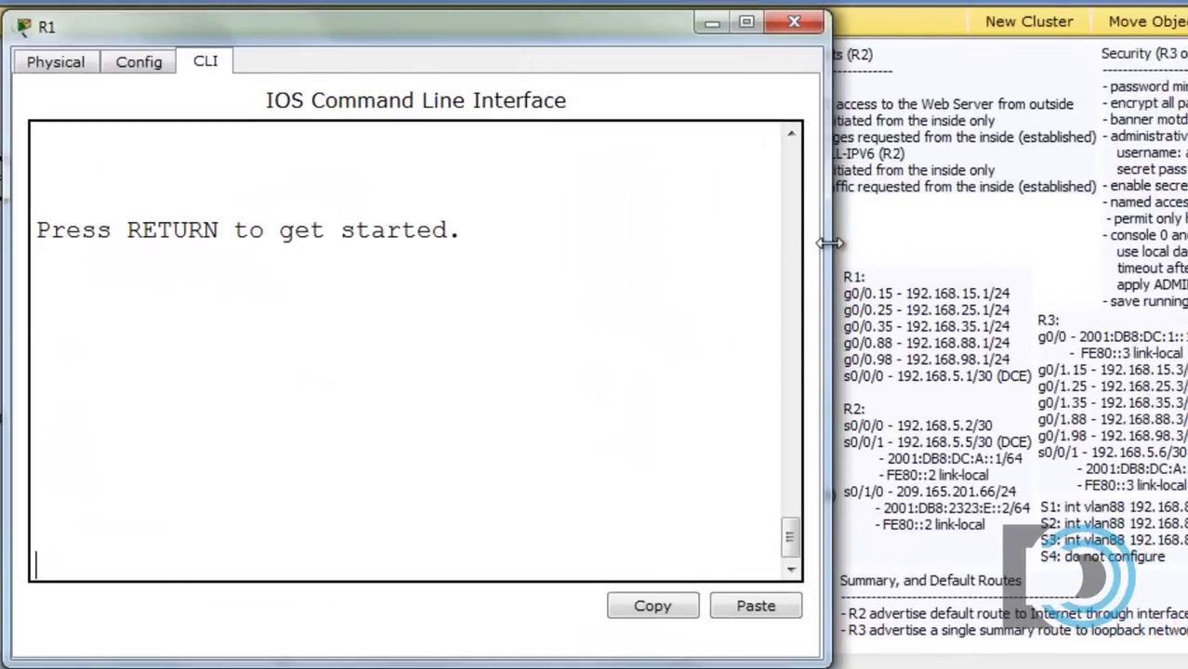
{"action": "left_click_drag", "start_coordinate": [830, 243], "coordinate": [1176, 245]}
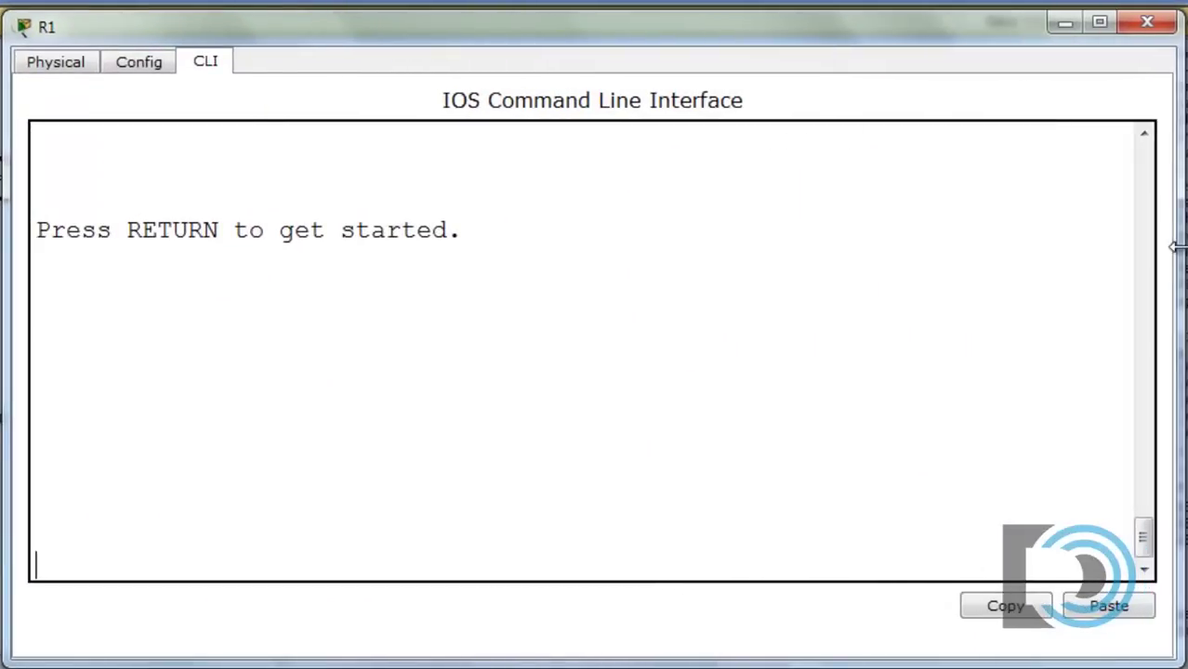
{"action": "key", "text": "Return"}
{"action": "type", "text": "en"}
{"action": "key", "text": "Return"}
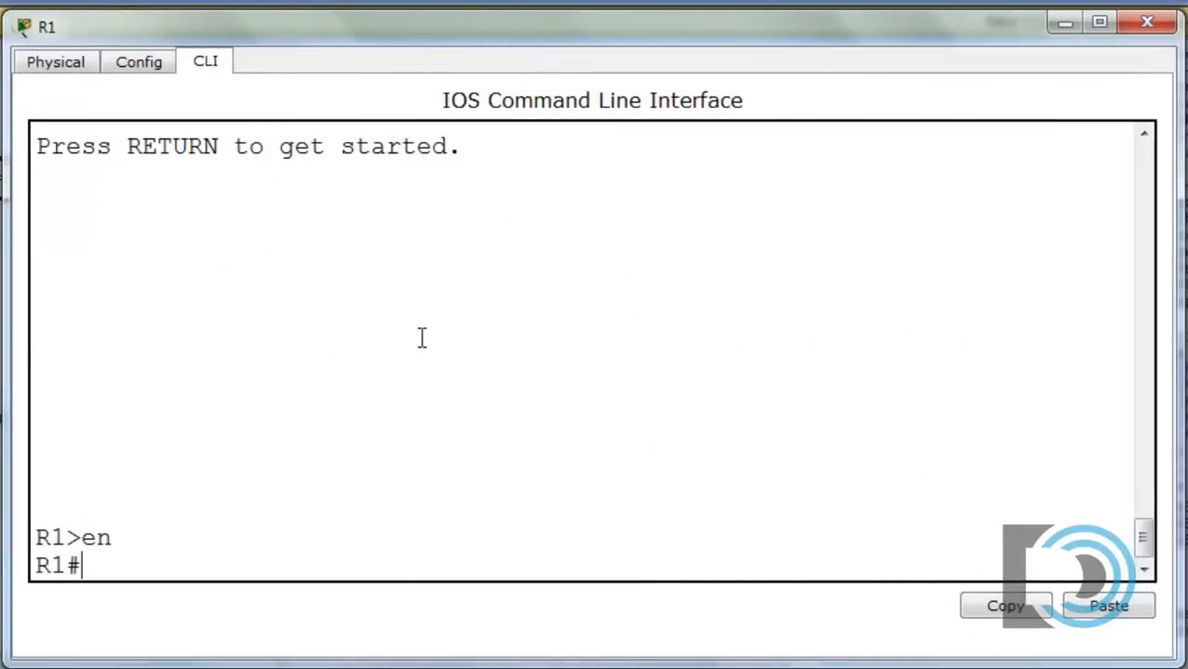
{"action": "type", "text": "conf t"}
{"action": "key", "text": "Return"}
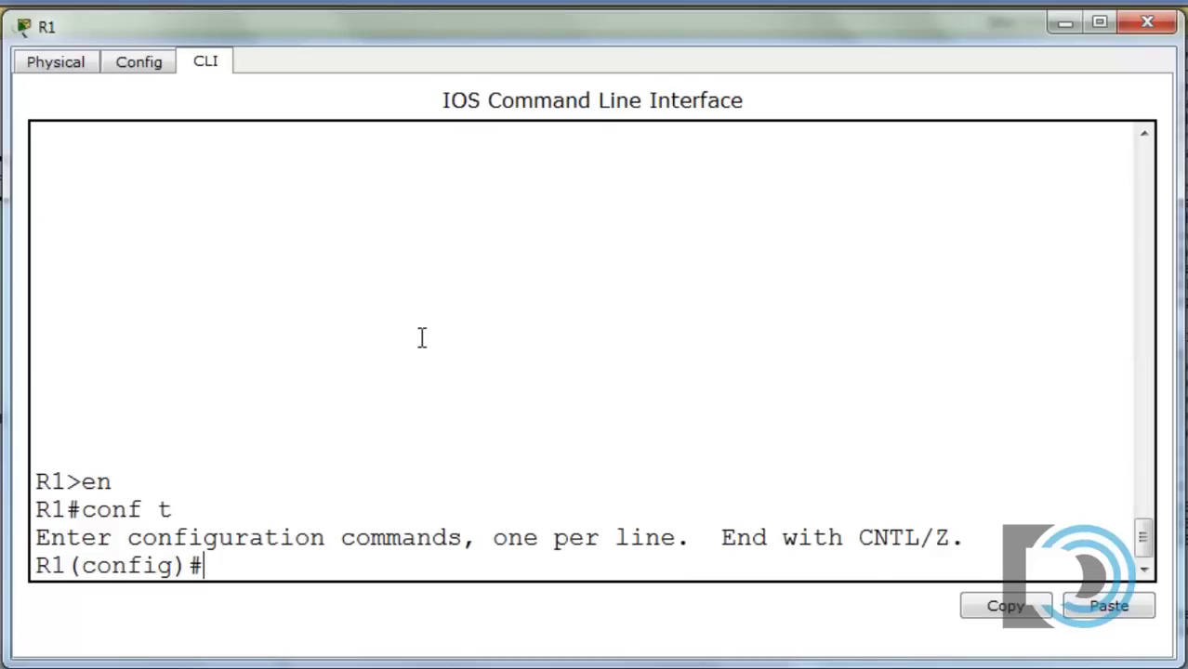
Create the DHCP pool POOL15 on R1 with network 192.168.15.0 and mask 255.255.255.0
{"action": "type", "text": "ip dhcp pool P"}
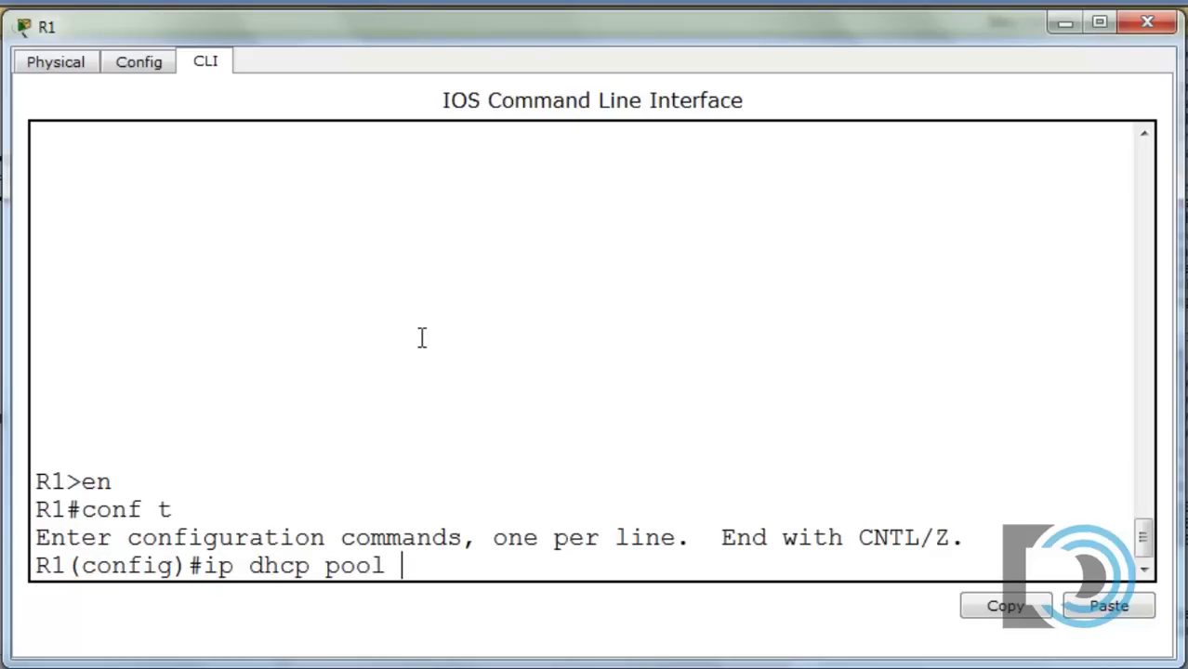
{"action": "type", "text": "OOL15"}
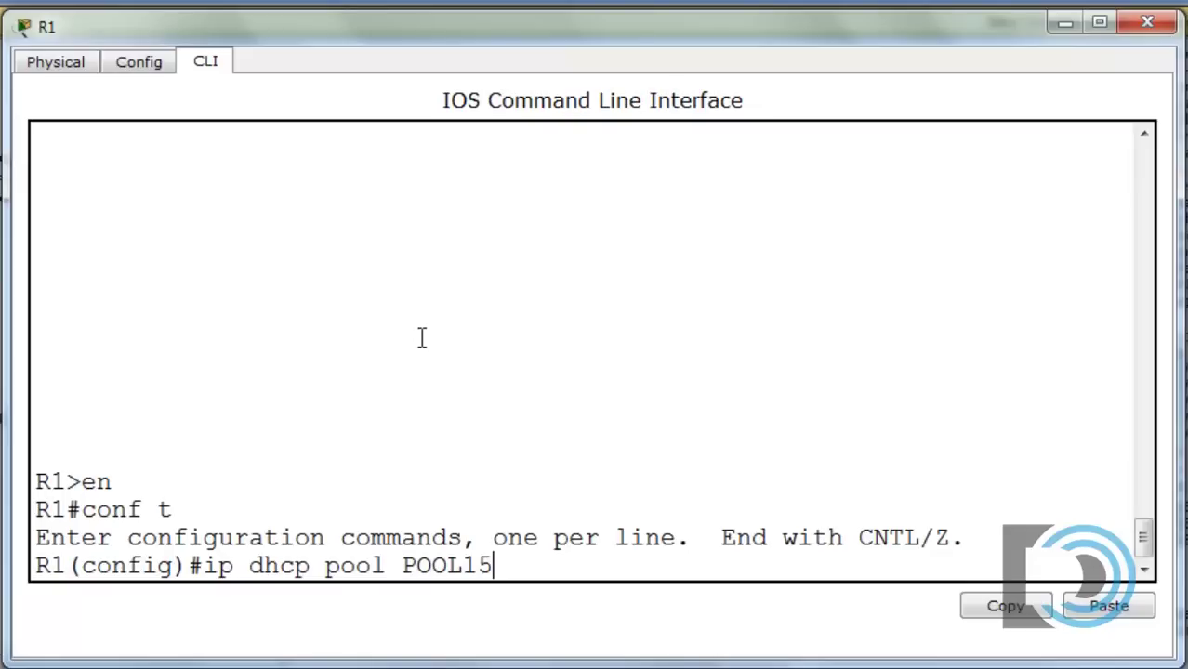
{"action": "key", "text": "Return"}
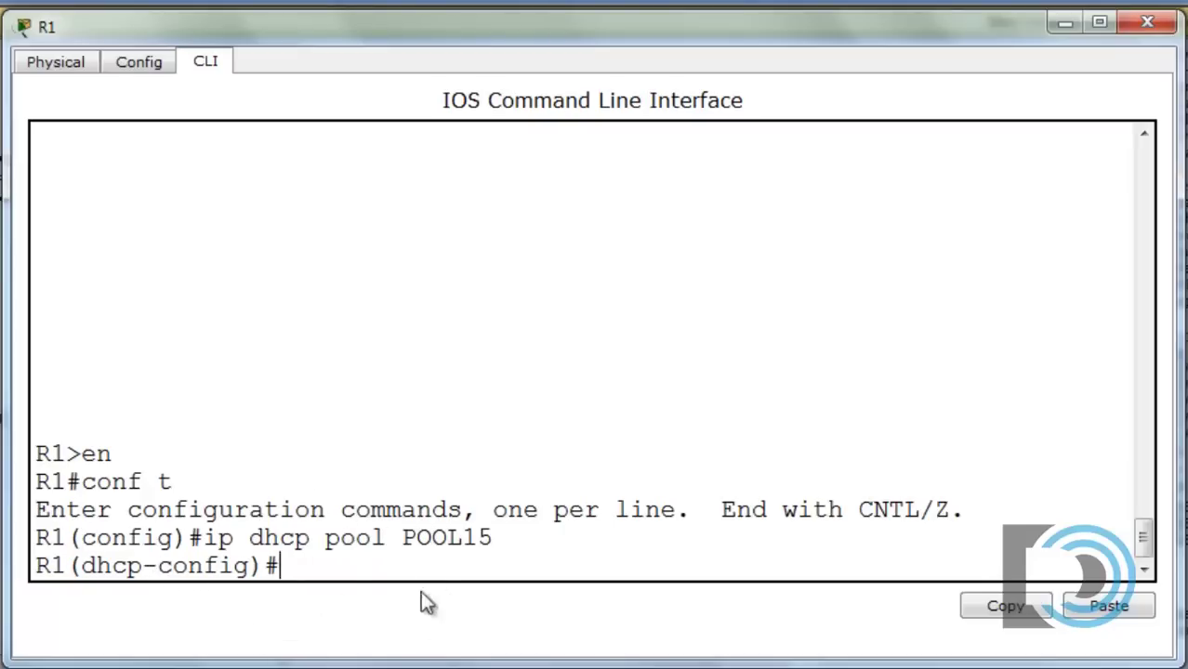
{"action": "type", "text": "network 192.168.15.0 255.255.255.0"}
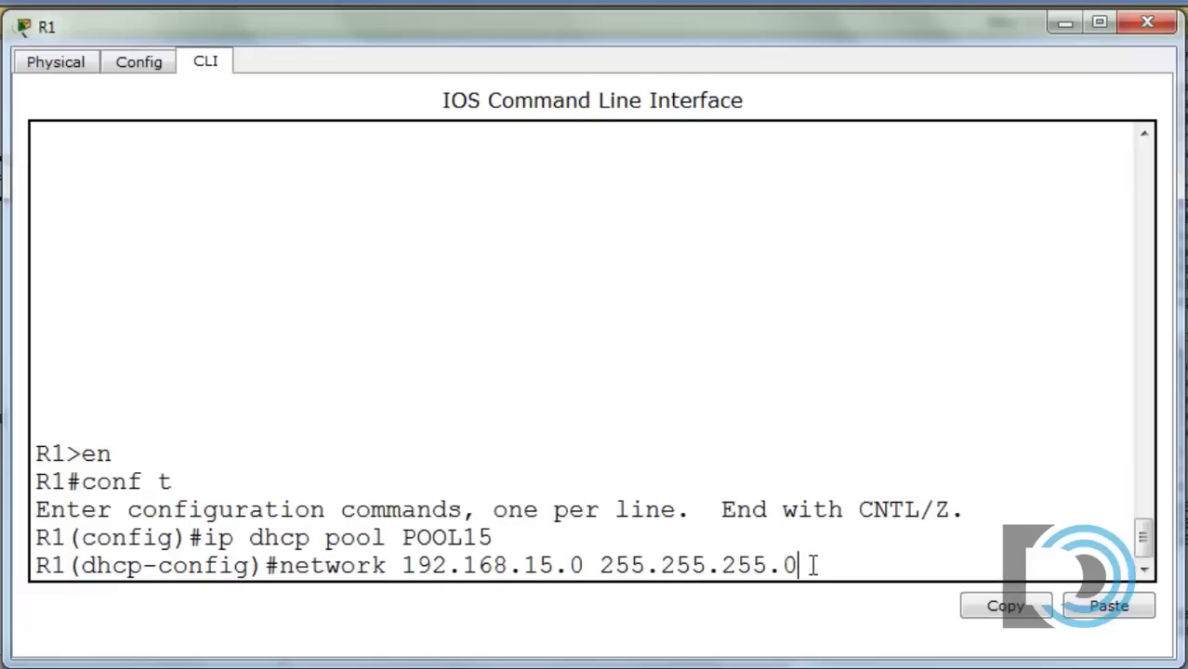
{"action": "key", "text": "Return"}
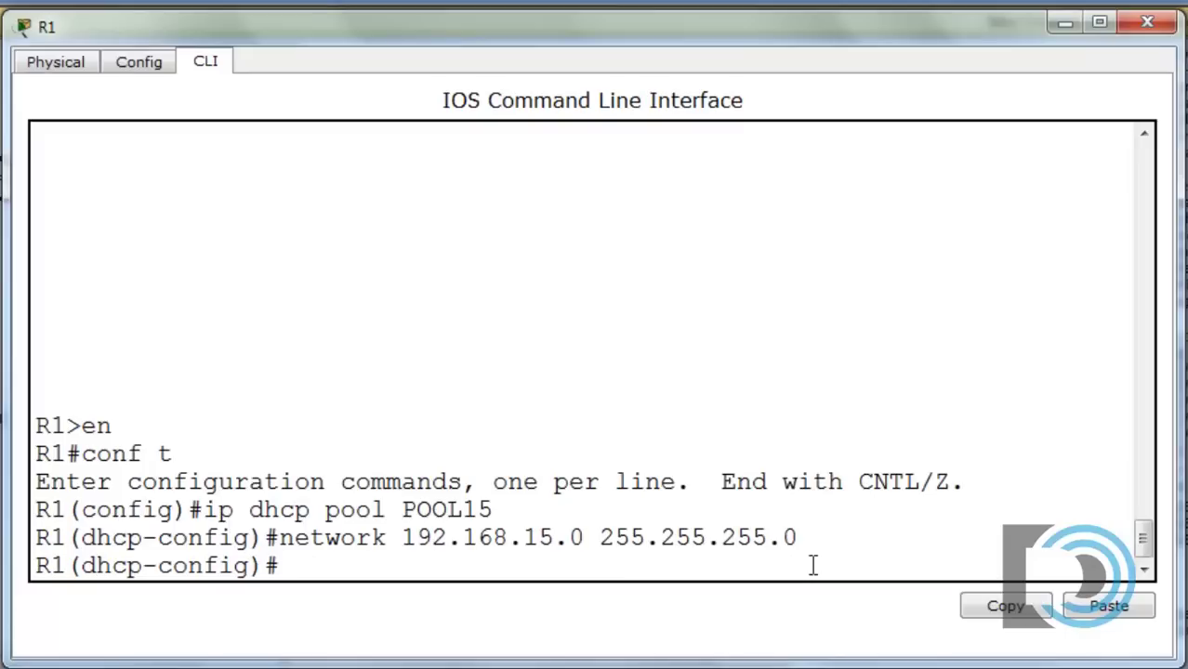
Set POOL15's default router to 192.168.15.1 and its DNS server to 192.168.35.253
{"action": "type", "text": "default"}
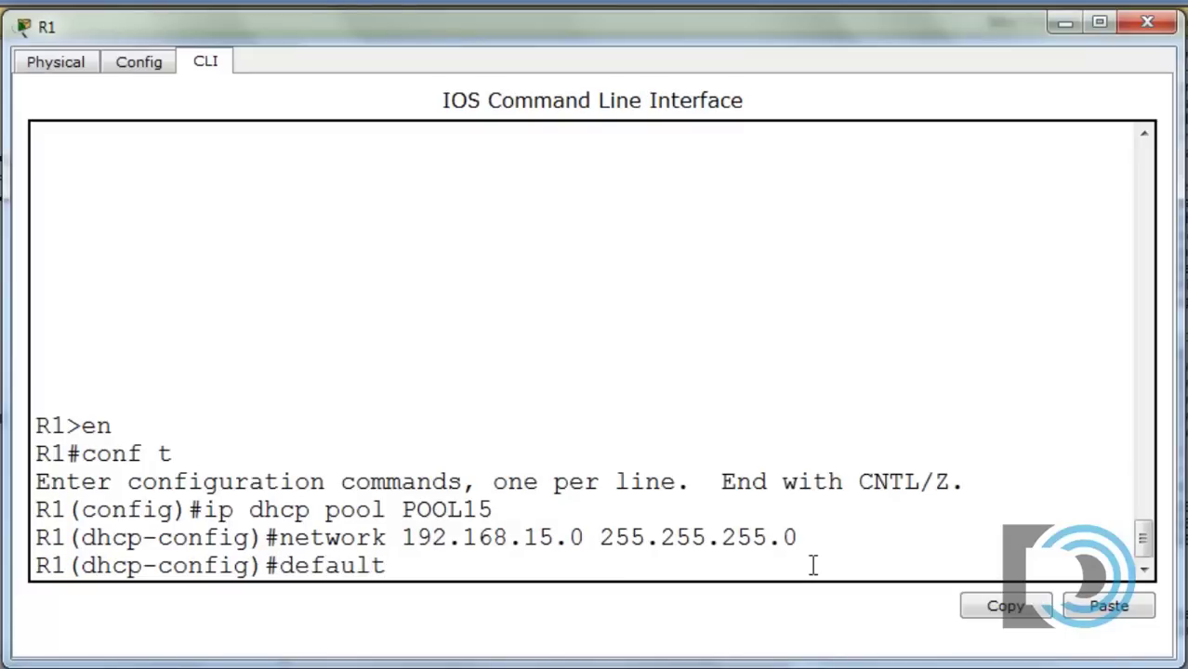
{"action": "type", "text": "-router"}
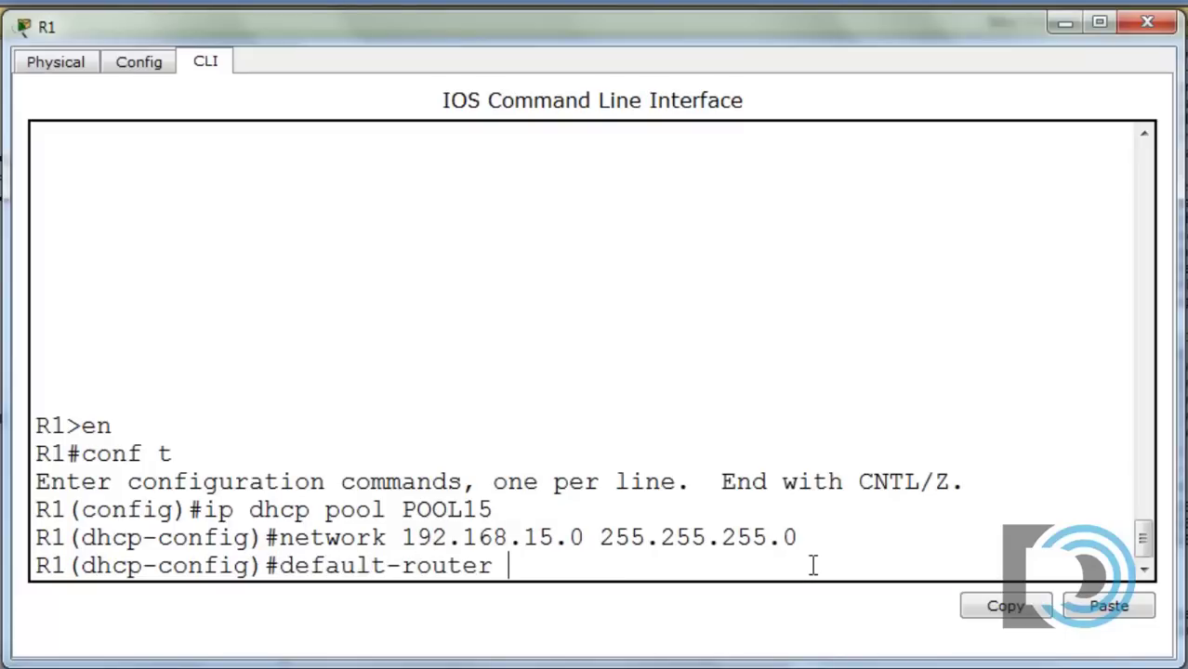
{"action": "type", "text": " 192.168.15.1"}
{"action": "key", "text": "Return"}
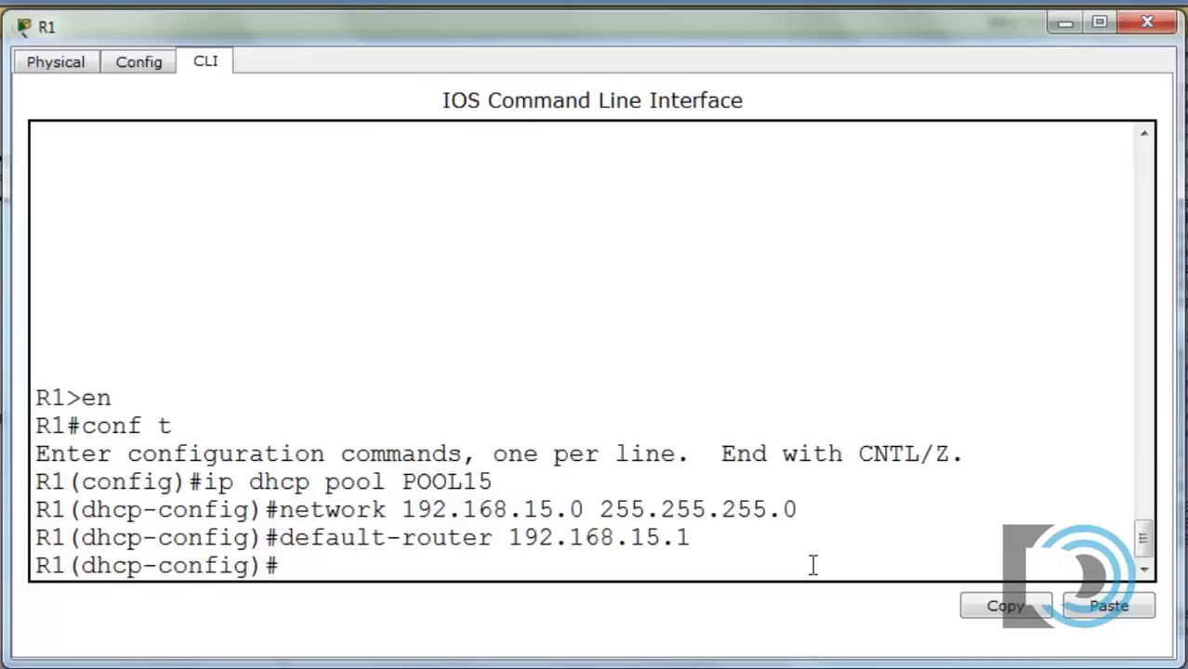
{"action": "type", "text": "dns-server"}
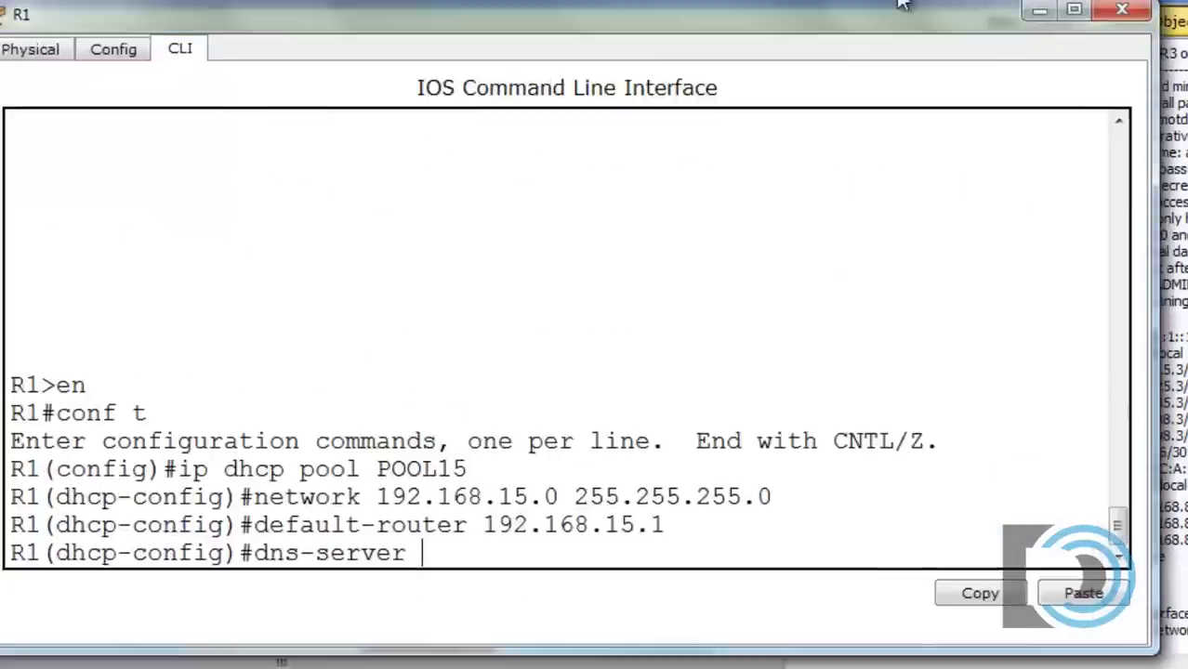
{"action": "type", "text": "192"}
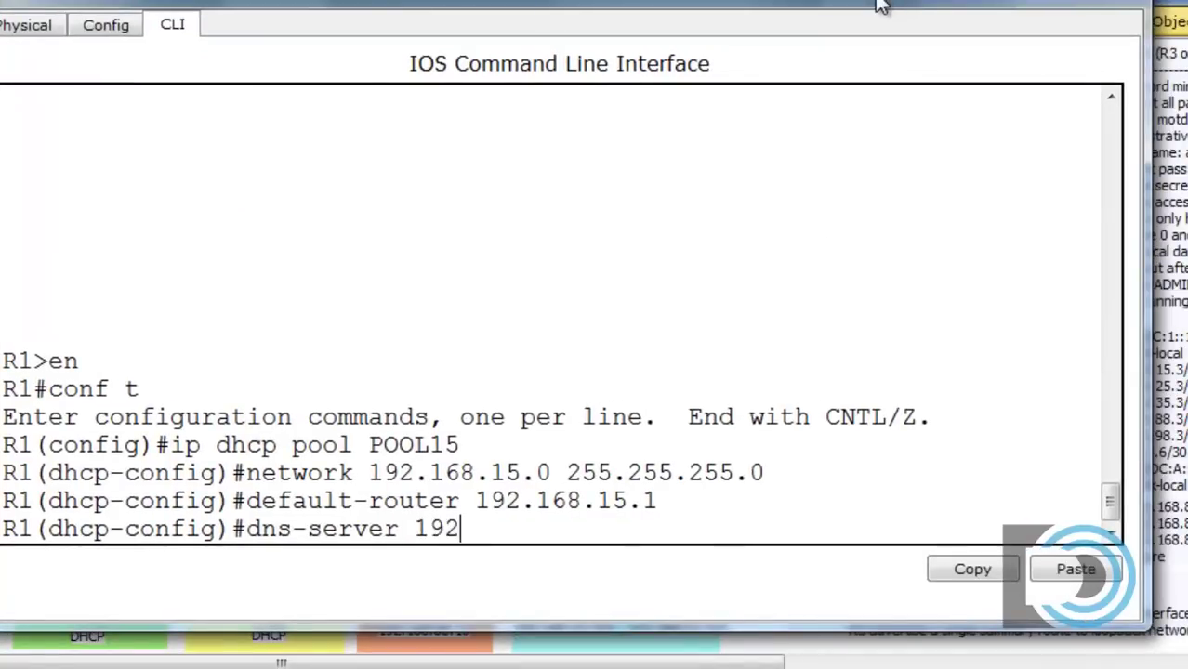
{"action": "type", "text": ".168.35.253"}
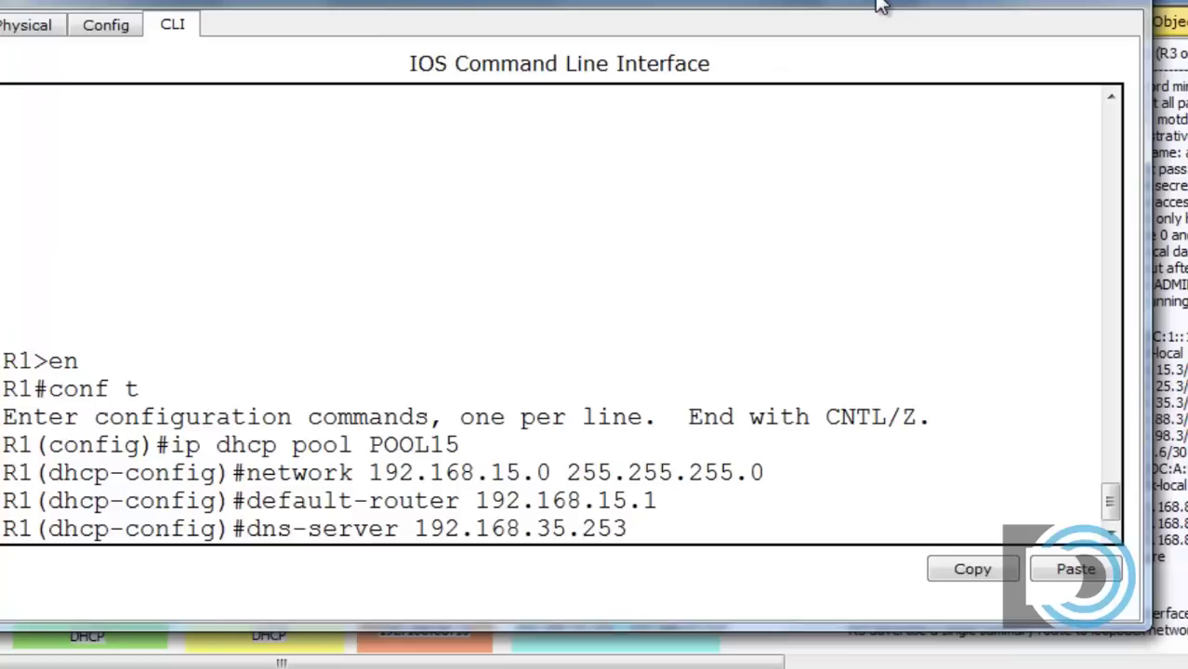
{"action": "key", "text": "Return"}
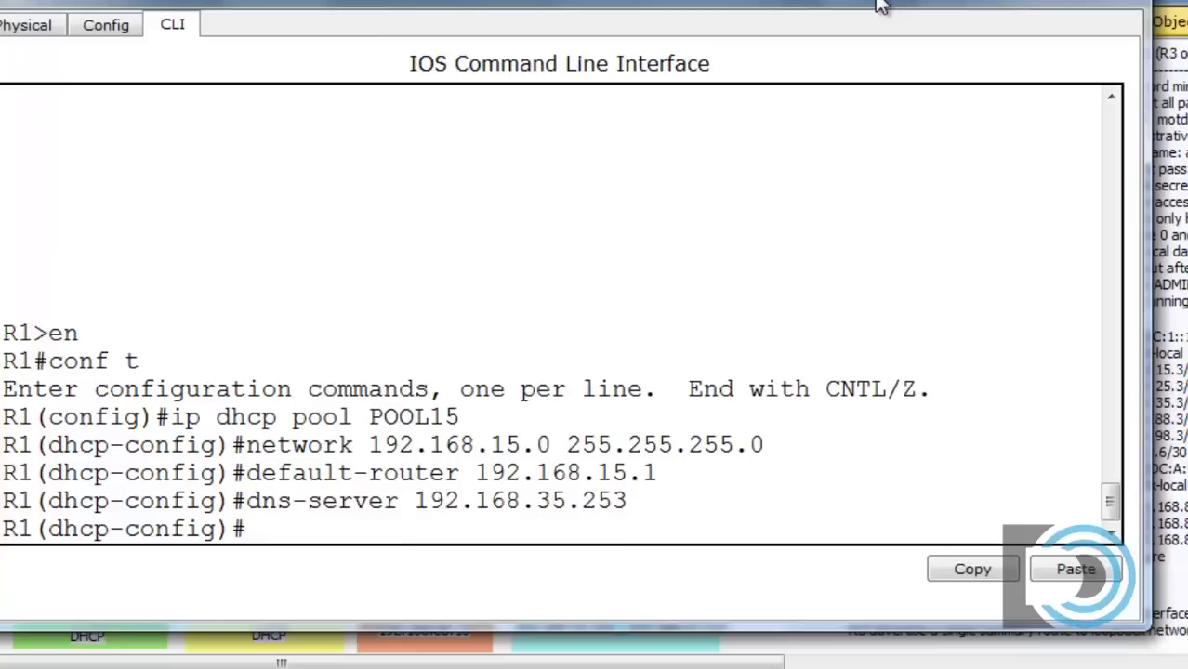
Create a second DHCP pool named POOL25 by reusing the earlier pool command
{"action": "left_click_drag", "start_coordinate": [904, 5], "coordinate": [916, 4]}
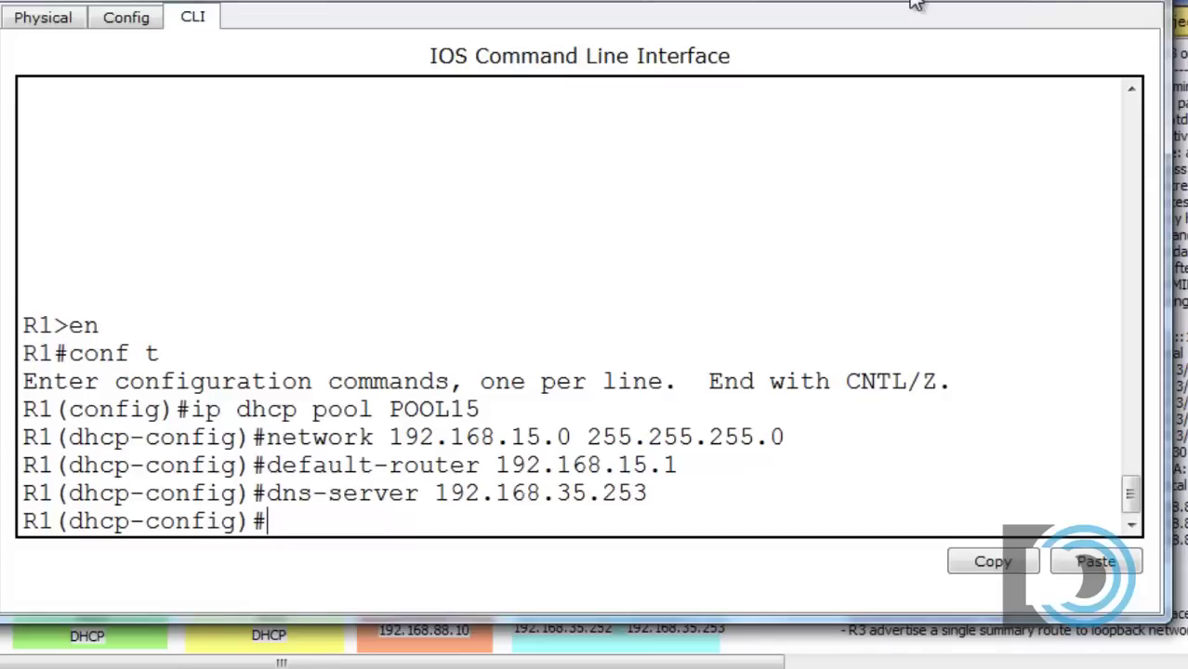
{"action": "key", "text": "Up"}
{"action": "key", "text": "Up"}
{"action": "key", "text": "Up"}
{"action": "key", "text": "Up"}
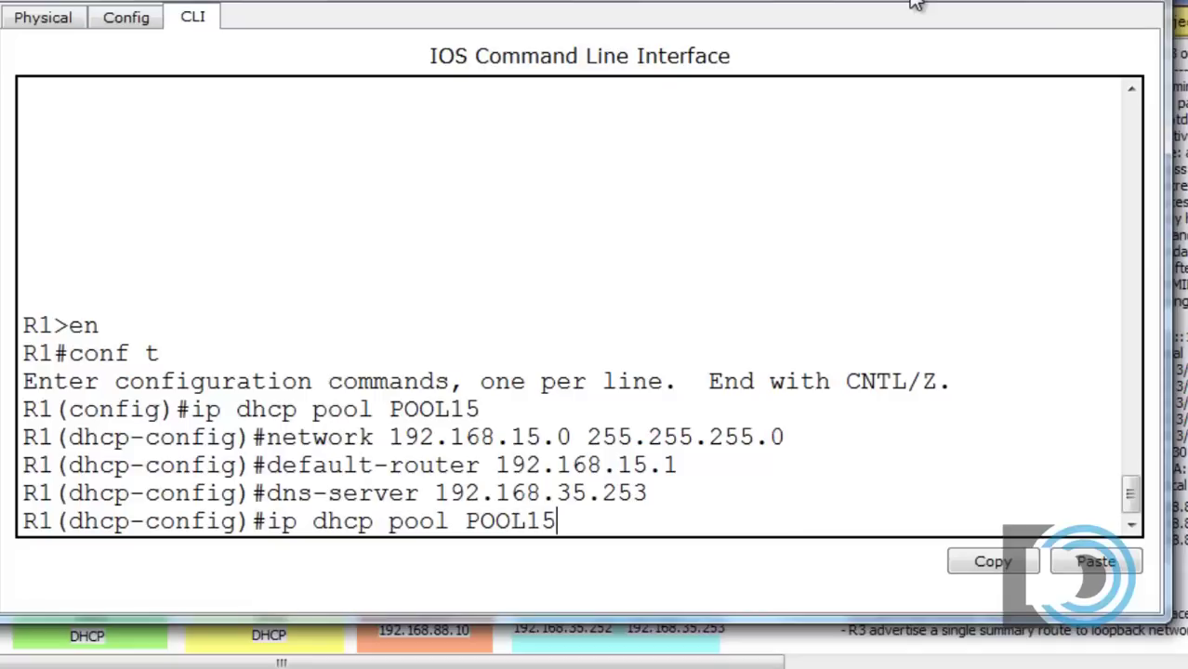
{"action": "key", "text": "Right"}
{"action": "key", "text": "BackSpace"}
{"action": "type", "text": "2"}
{"action": "key", "text": "Return"}
Set POOL25's network to 192.168.25.0 with mask 255.255.255.0
{"action": "key", "text": "Up"}
{"action": "key", "text": "Up"}
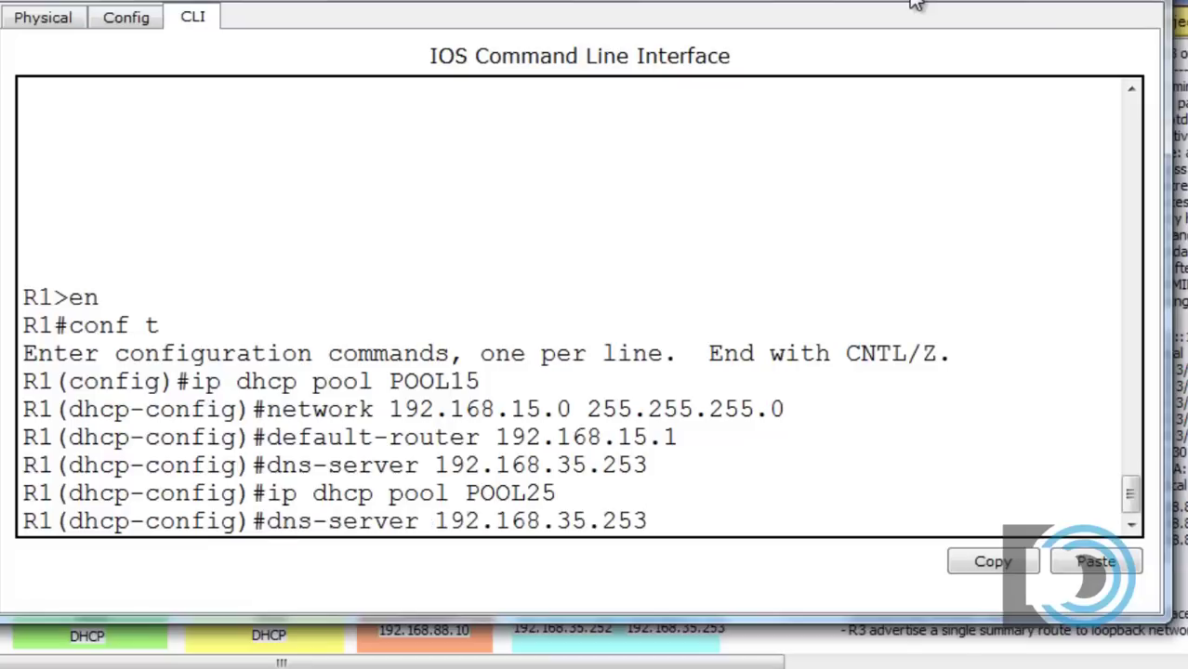
{"action": "key", "text": "Up"}
{"action": "key", "text": "Up"}
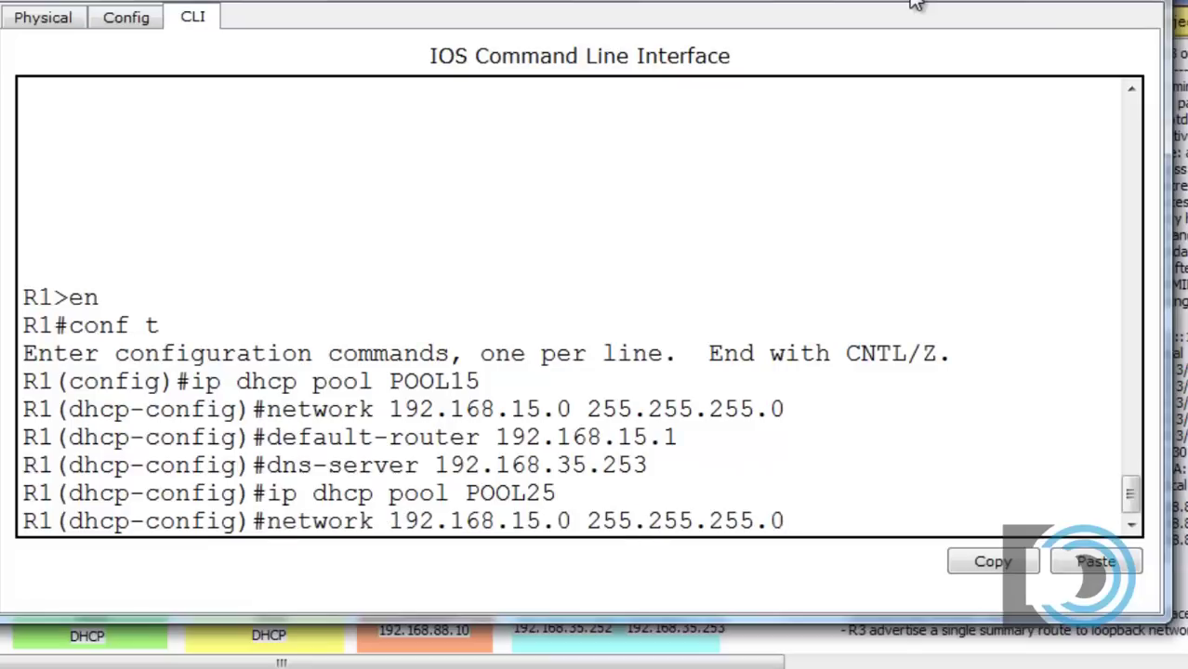
{"action": "key", "text": "Left"}
{"action": "key", "text": "Left"}
{"action": "key", "text": "Left"}
{"action": "key", "text": "Left"}
{"action": "key", "text": "Left"}
{"action": "key", "text": "Left"}
{"action": "key", "text": "Left"}
{"action": "key", "text": "Left"}
{"action": "key", "text": "Left"}
{"action": "key", "text": "Left"}
{"action": "key", "text": "Left"}
{"action": "key", "text": "Left"}
{"action": "key", "text": "Left"}
{"action": "key", "text": "Left"}
{"action": "key", "text": "Left"}
{"action": "key", "text": "Left"}
{"action": "key", "text": "Left"}
{"action": "key", "text": "Delete"}
{"action": "type", "text": "2"}
{"action": "key", "text": "Return"}
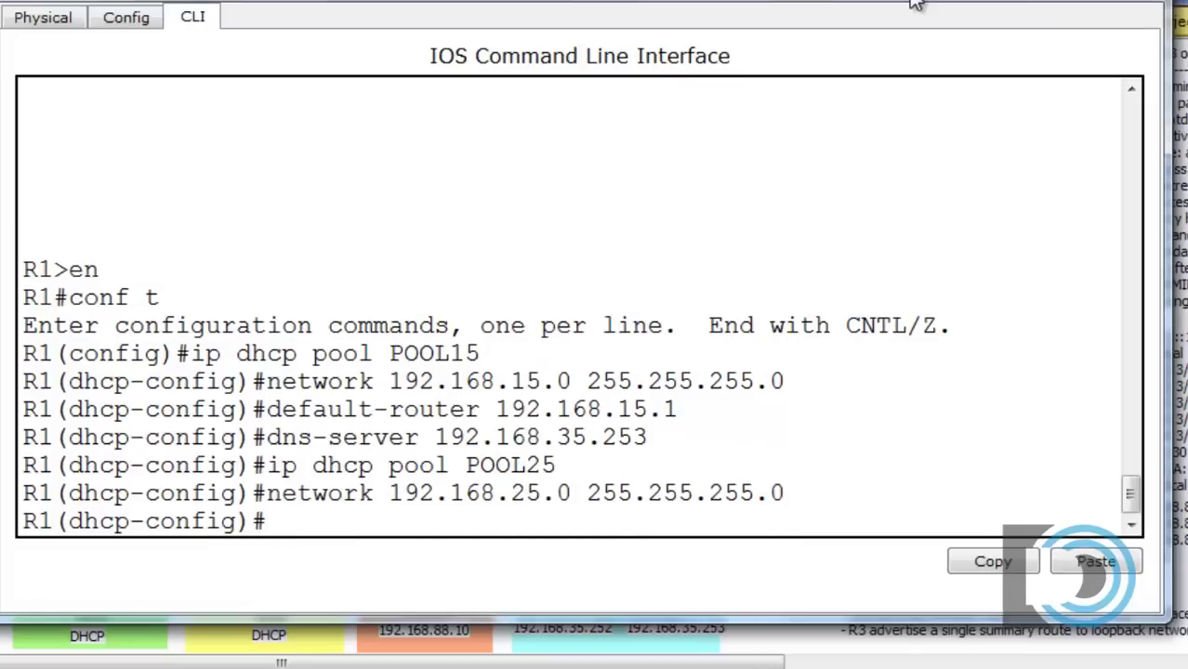
Set the default router of POOL25 to 192.168.25.1
{"action": "key", "text": "Up"}
{"action": "key", "text": "Up"}
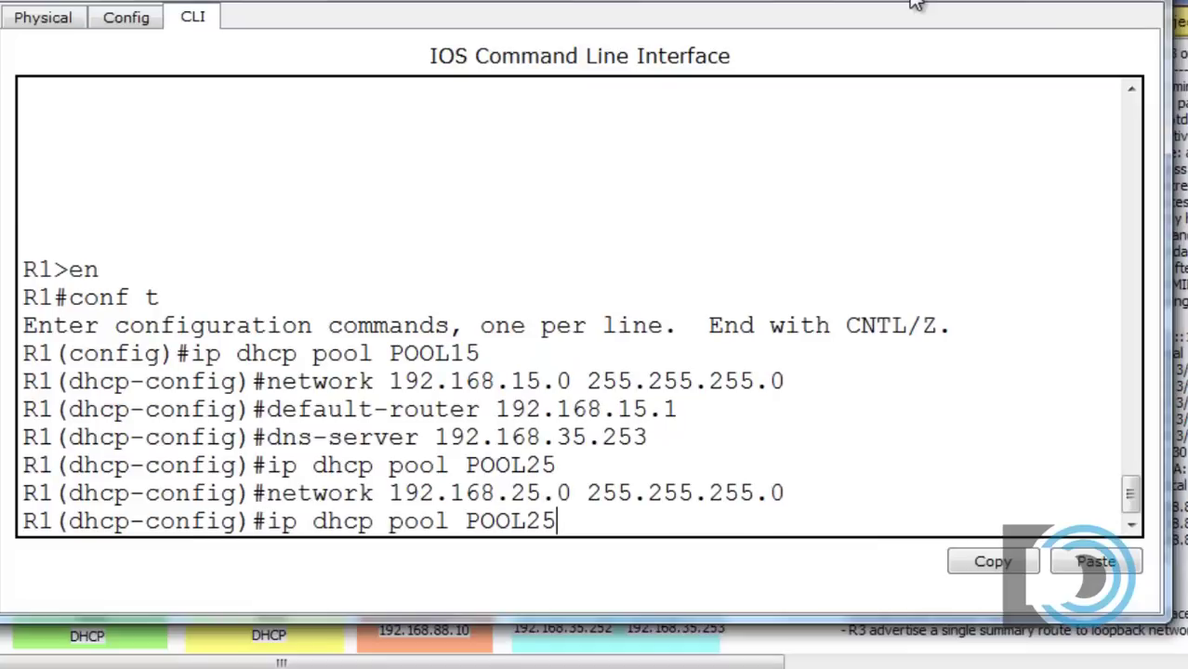
{"action": "key", "text": "Up"}
{"action": "key", "text": "Up"}
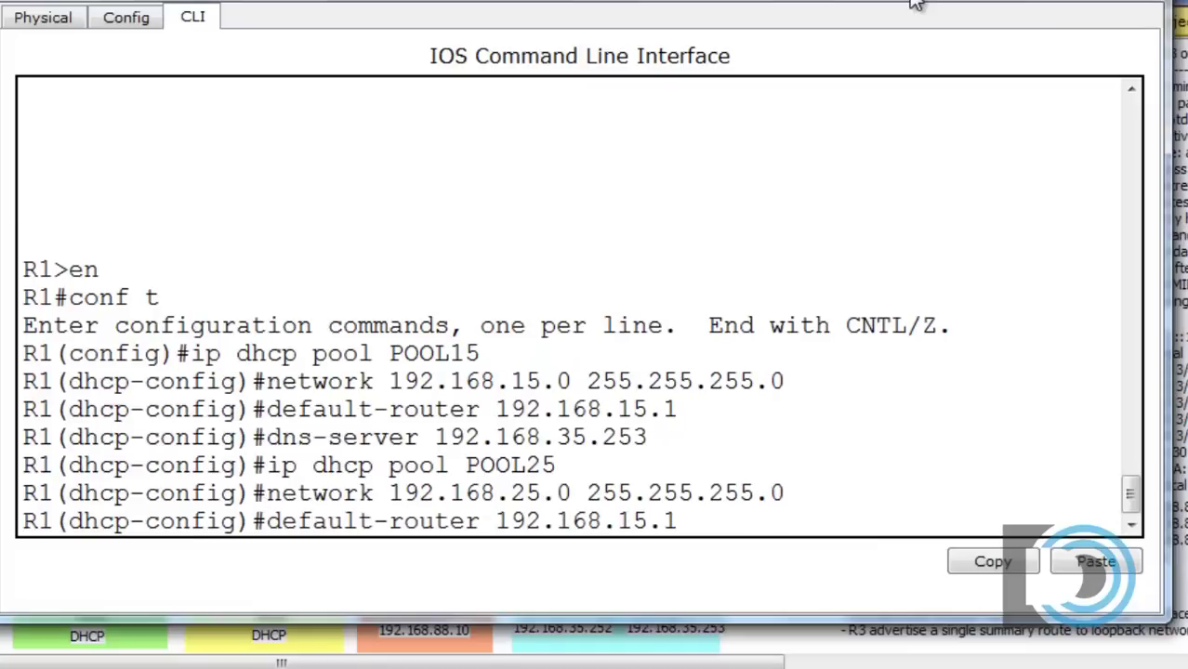
{"action": "key", "text": "Left"}
{"action": "key", "text": "Left"}
{"action": "key", "text": "Left"}
{"action": "key", "text": "BackSpace"}
{"action": "type", "text": "2"}
{"action": "key", "text": "Return"}
Set POOL25's DNS server to 192.168.35.253 and return to global configuration mode
{"action": "key", "text": "Up"}
{"action": "key", "text": "Up"}
{"action": "key", "text": "Up"}
{"action": "key", "text": "Up"}
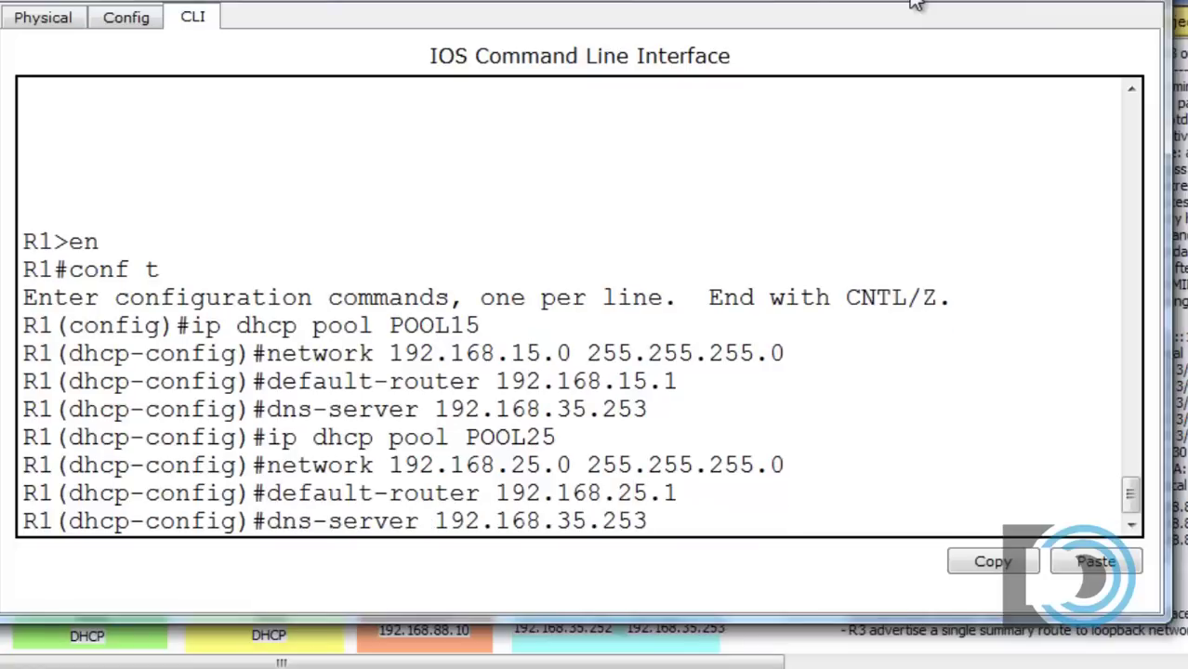
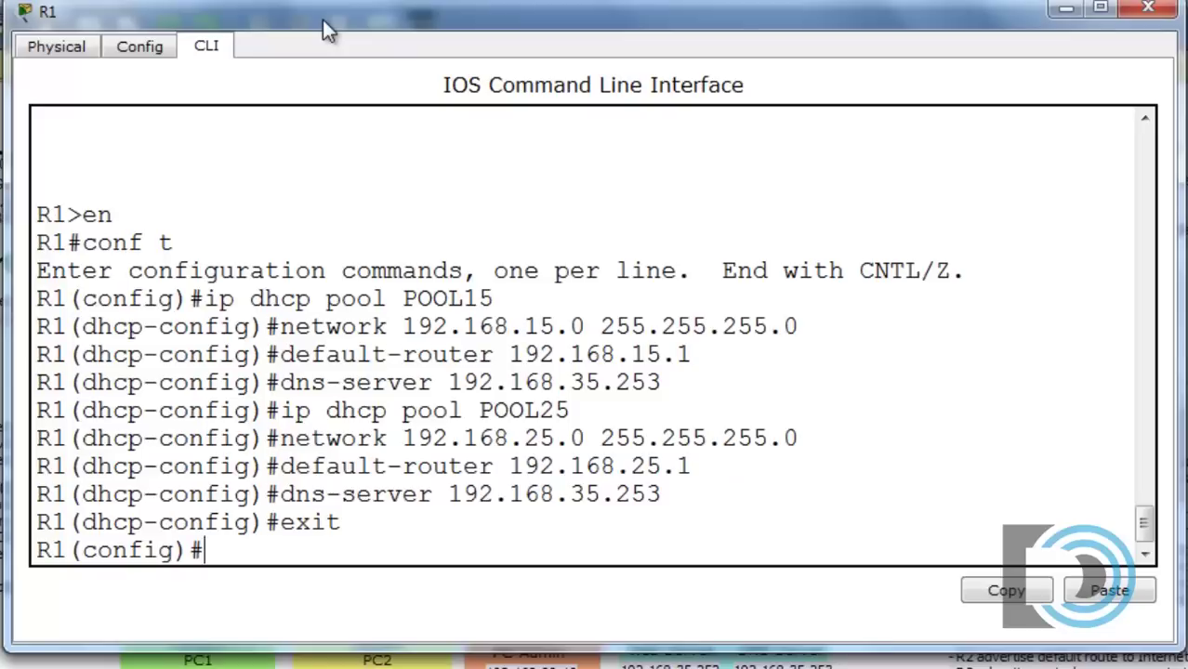
Exclude the addresses 192.168.15.1 through 192.168.15.5 from DHCP assignment on R1
{"action": "type", "text": "ip dhcp"}
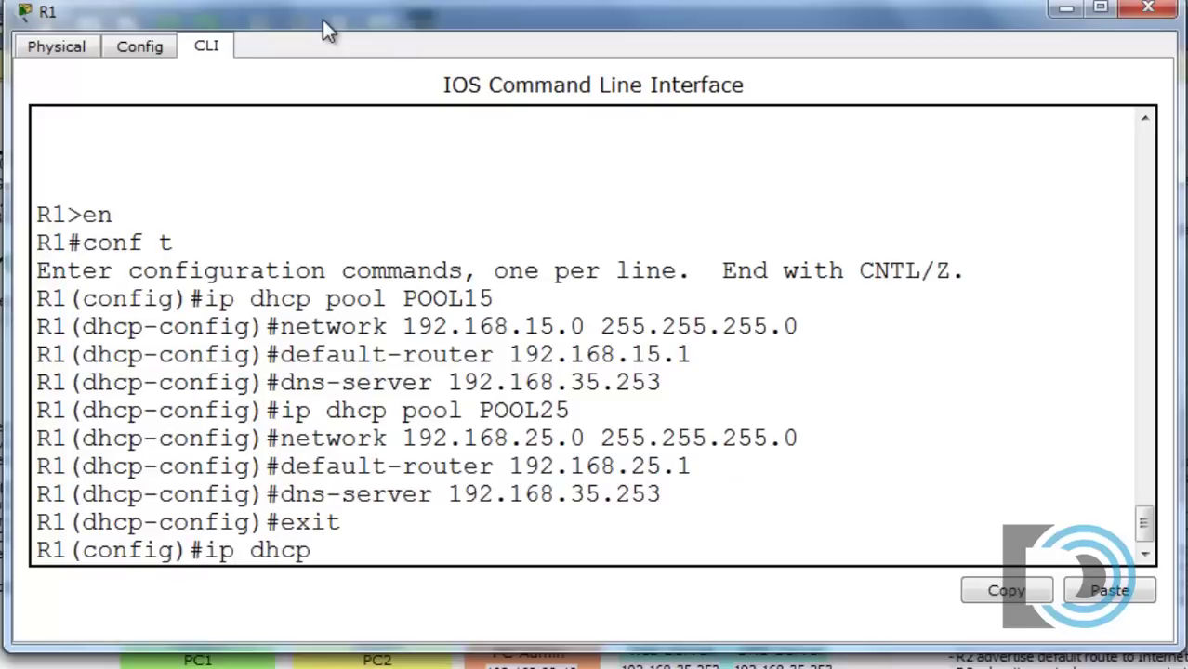
{"action": "type", "text": " ex"}
{"action": "key", "text": "Tab"}
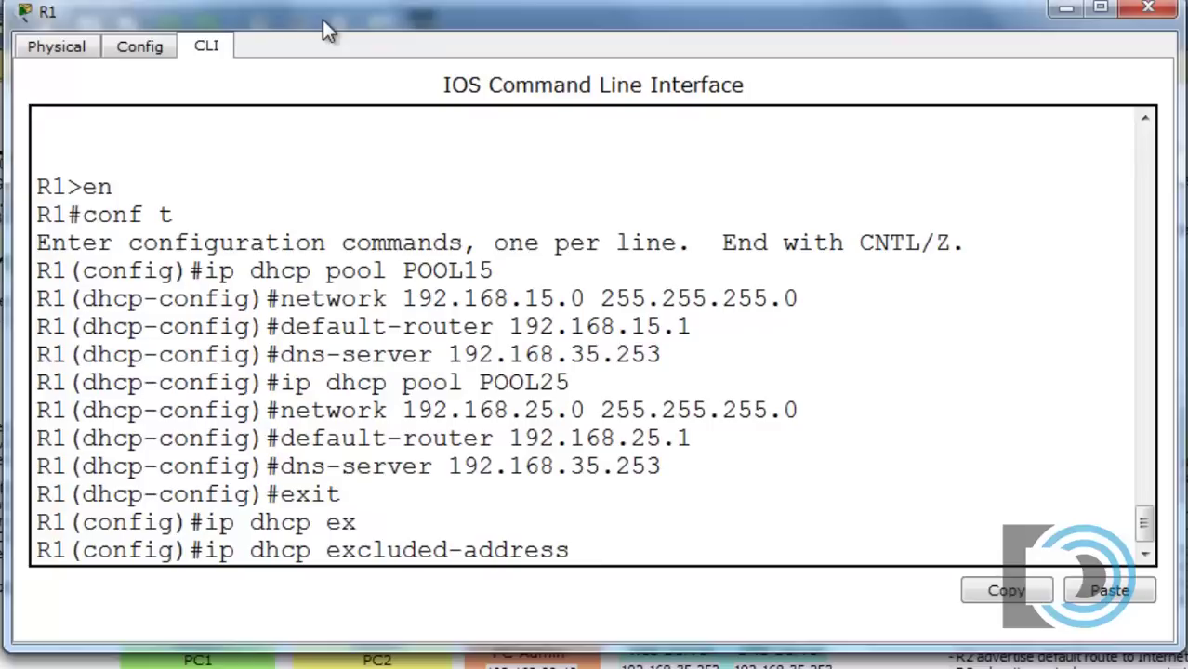
{"action": "type", "text": "192.168.1"}
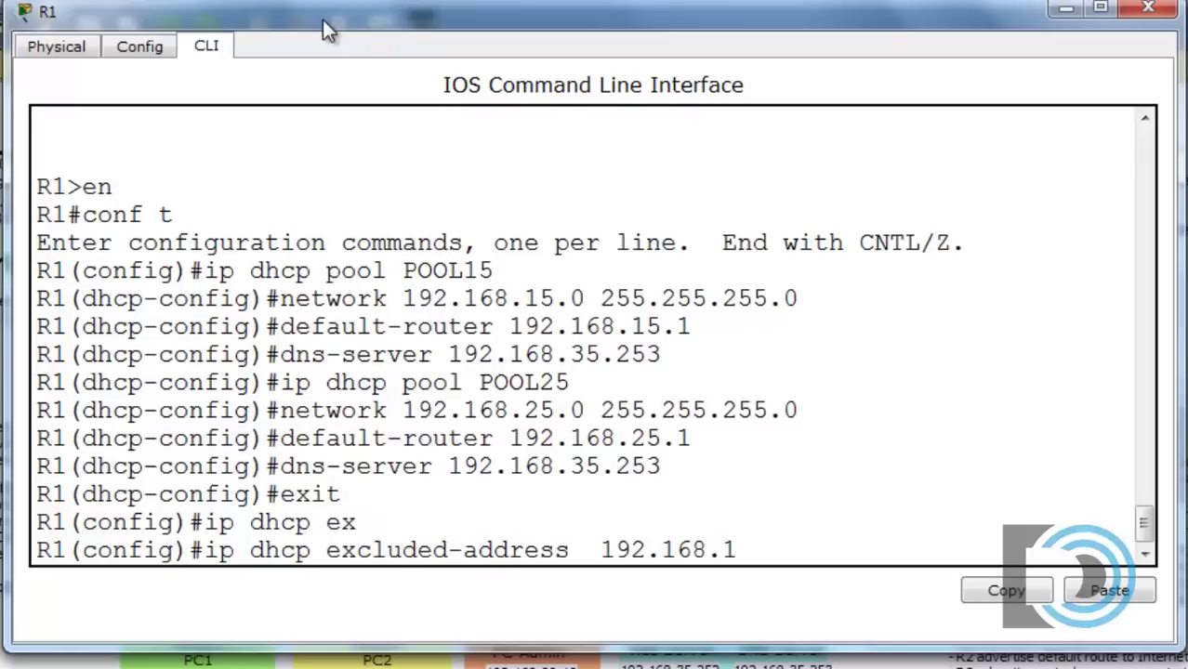
{"action": "type", "text": "5.1 192.168."}
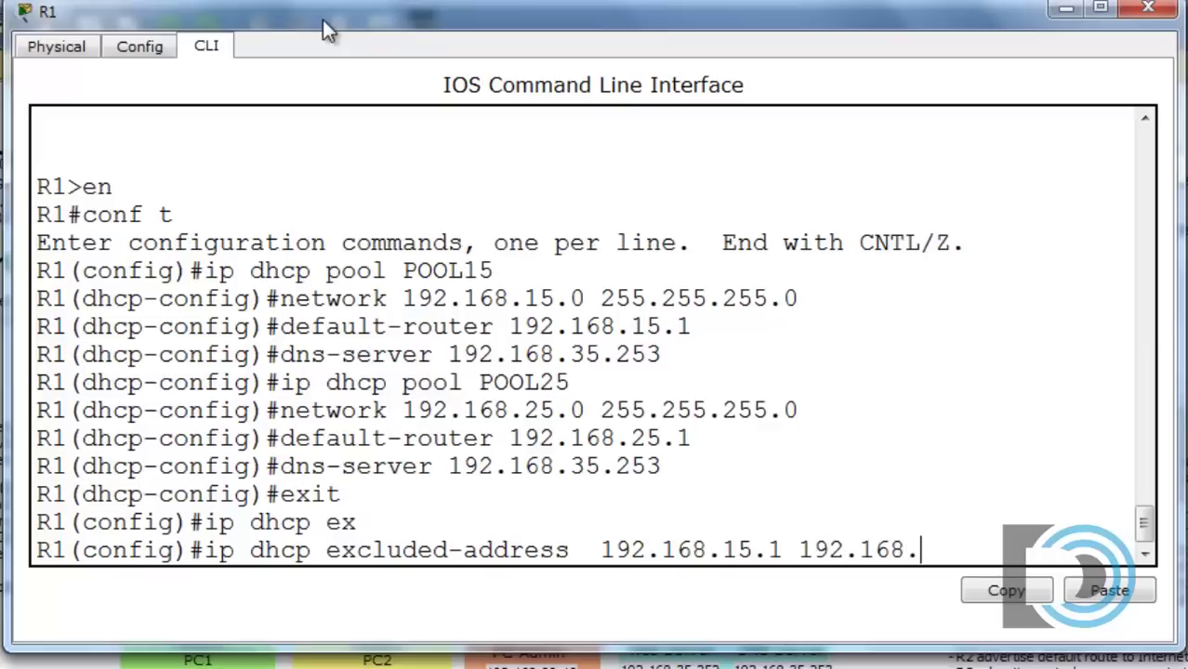
{"action": "type", "text": "15.5"}
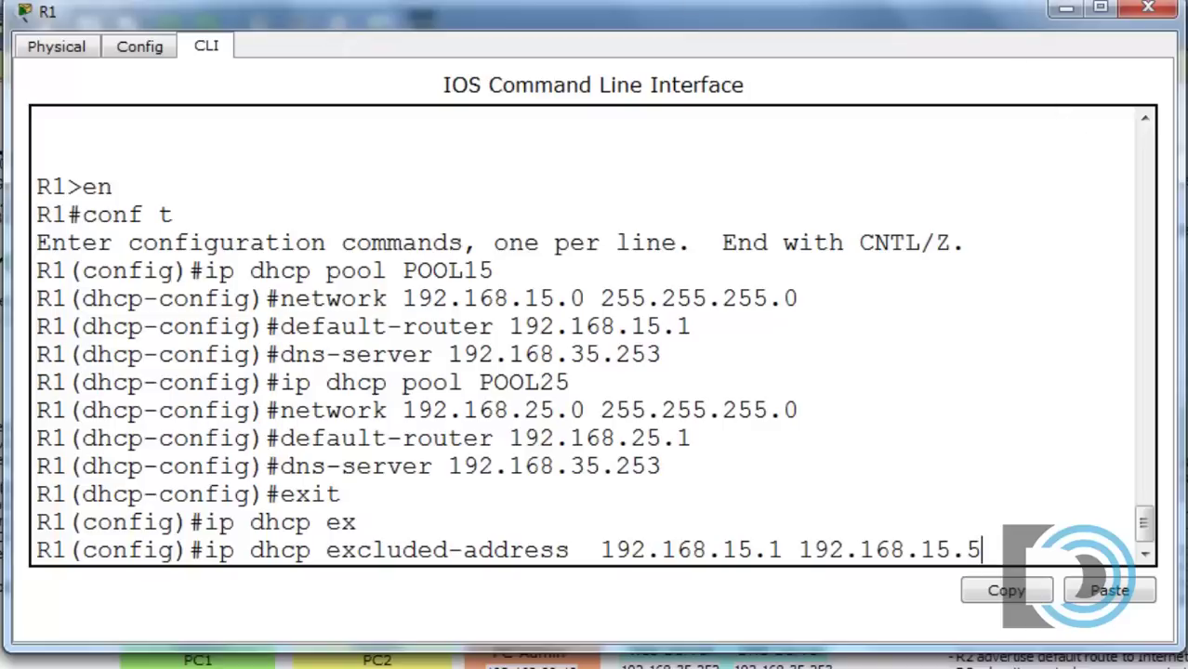
{"action": "left_click_drag", "start_coordinate": [1176, 251], "coordinate": [1187, 251]}
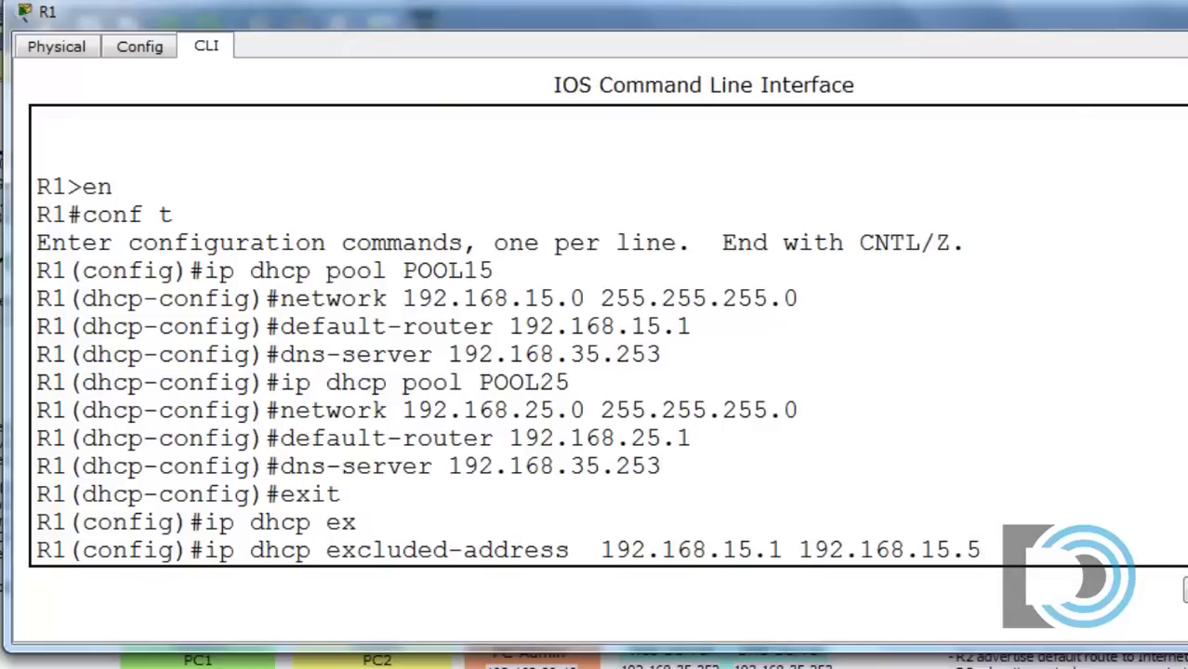
{"action": "type", "text": "?"}
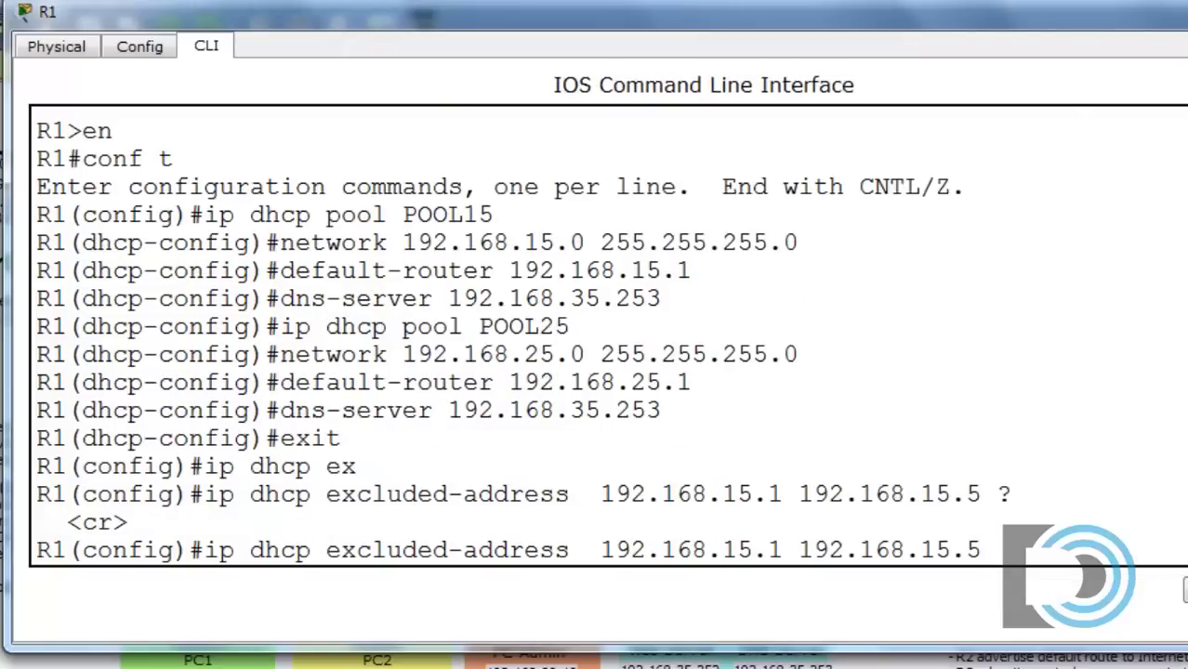
{"action": "key", "text": "Return"}
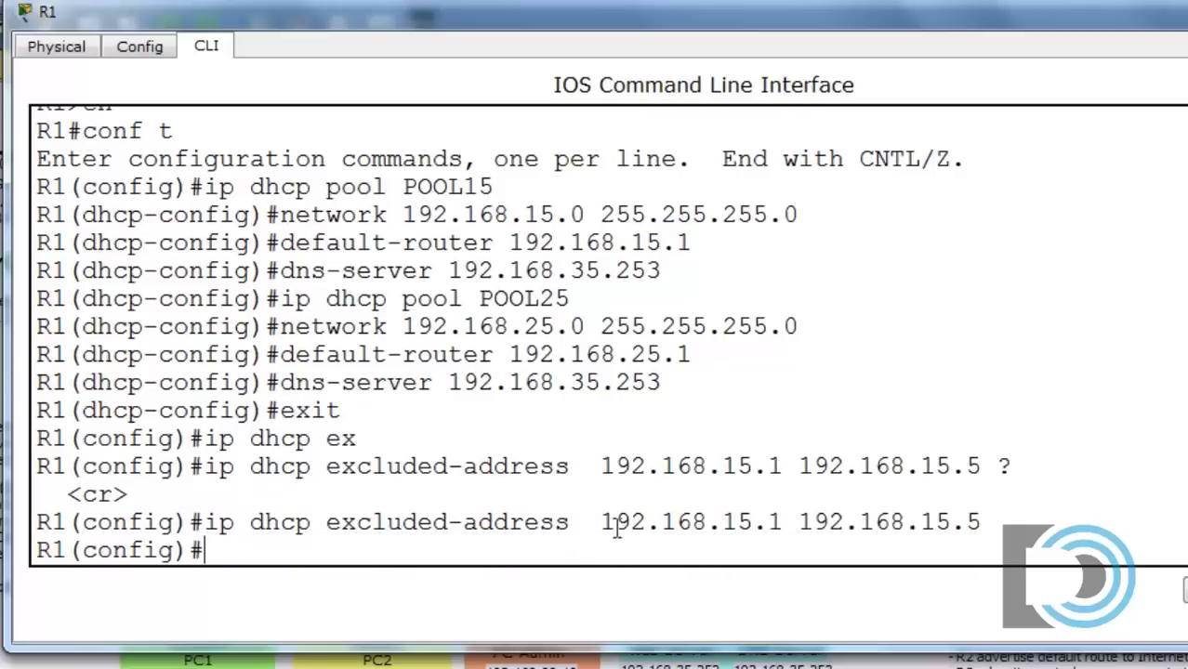
Exclude the addresses 192.168.25.1 through 192.168.25.5 from DHCP assignment on R1
{"action": "left_click_drag", "start_coordinate": [602, 523], "coordinate": [987, 523]}
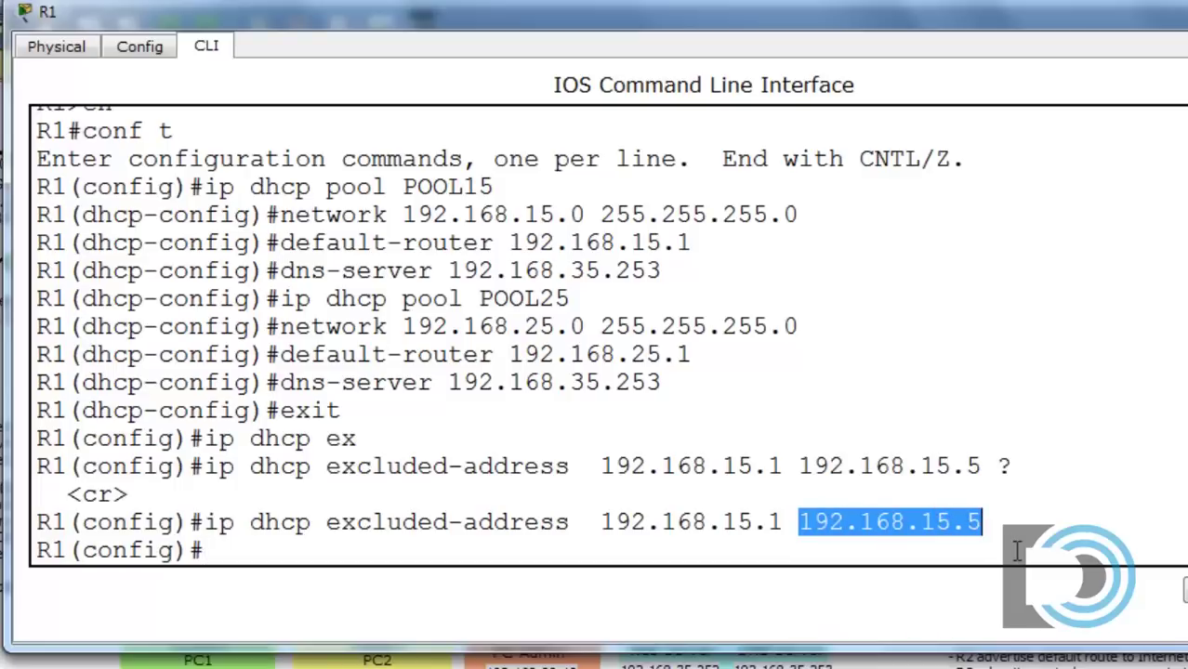
{"action": "left_click", "coordinate": [622, 551]}
{"action": "key", "text": "Up"}
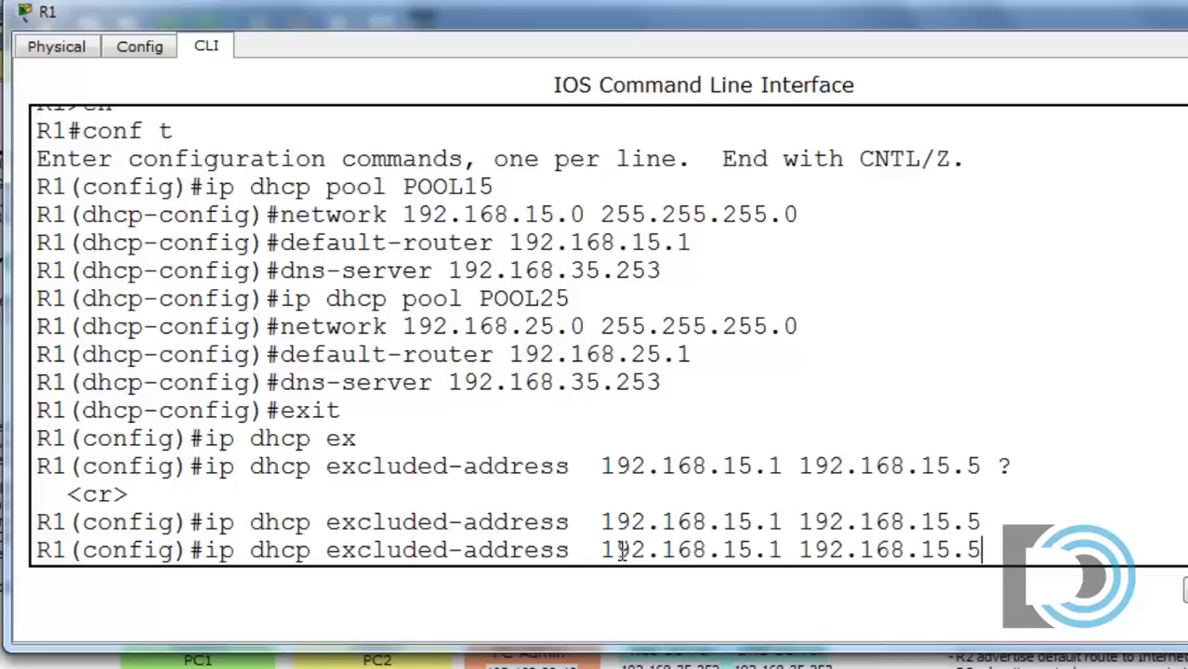
{"action": "key", "text": "Left"}
{"action": "key", "text": "Left"}
{"action": "key", "text": "Left"}
{"action": "key", "text": "BackSpace"}
{"action": "type", "text": "2"}
{"action": "key", "text": "Left"}
{"action": "key", "text": "Left"}
{"action": "key", "text": "Left"}
{"action": "key", "text": "Left"}
{"action": "key", "text": "Left"}
{"action": "key", "text": "Left"}
{"action": "key", "text": "Left"}
{"action": "key", "text": "Left"}
{"action": "key", "text": "Left"}
{"action": "key", "text": "Left"}
{"action": "key", "text": "Left"}
{"action": "key", "text": "Left"}
{"action": "key", "text": "Left"}
{"action": "key", "text": "BackSpace"}
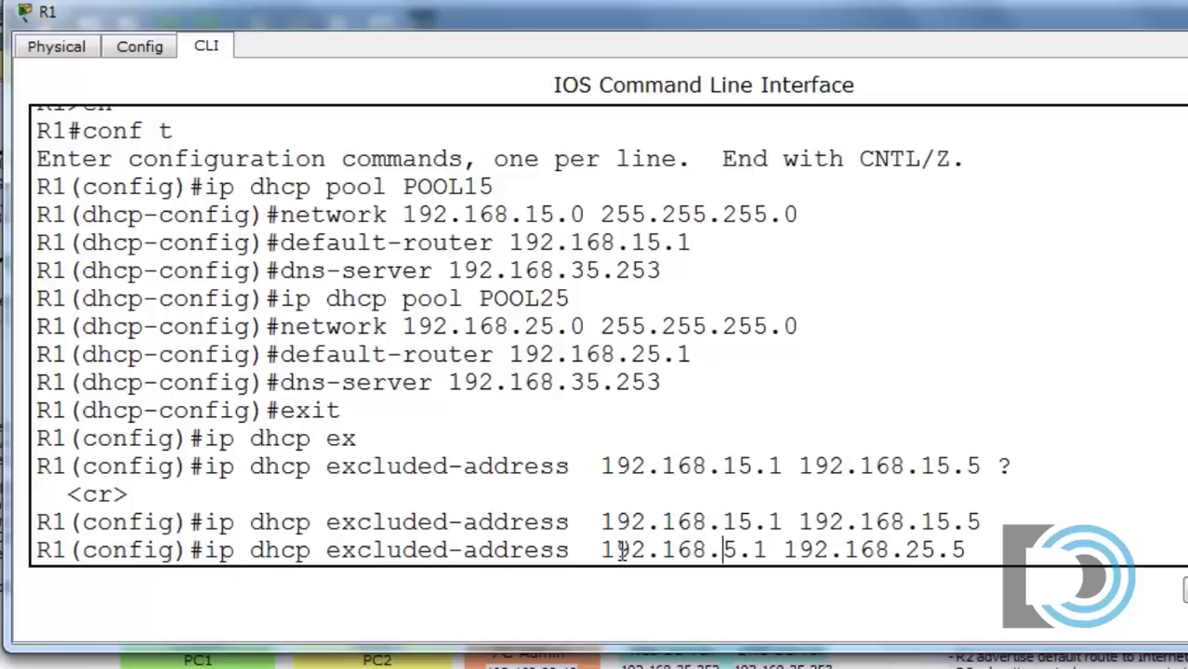
{"action": "type", "text": "2"}
{"action": "key", "text": "Return"}
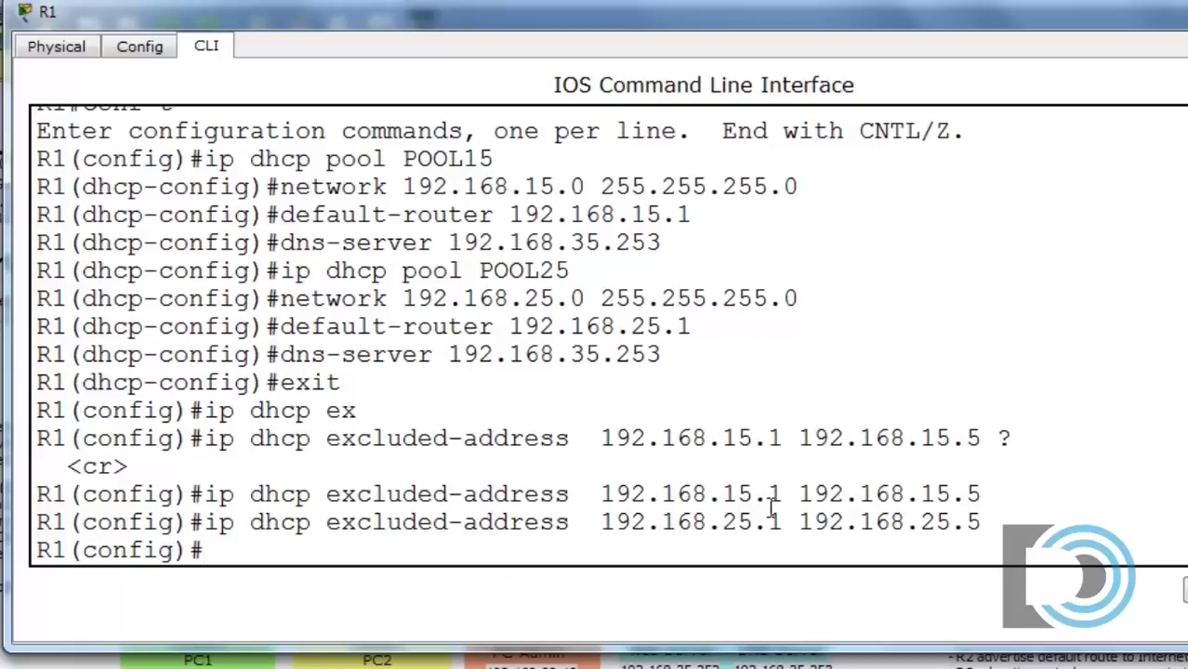
{"action": "left_click_drag", "start_coordinate": [768, 437], "coordinate": [785, 438]}
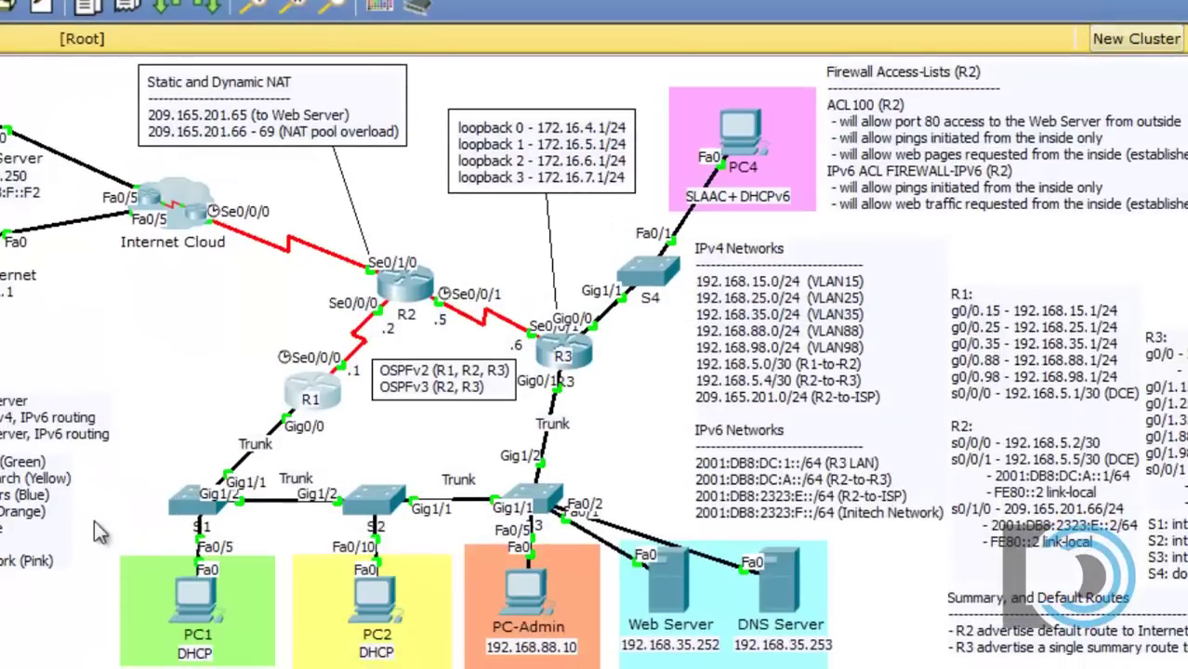
Switch PC1's IPv4 configuration to DHCP and minimize its window
{"action": "left_click", "coordinate": [192, 604]}
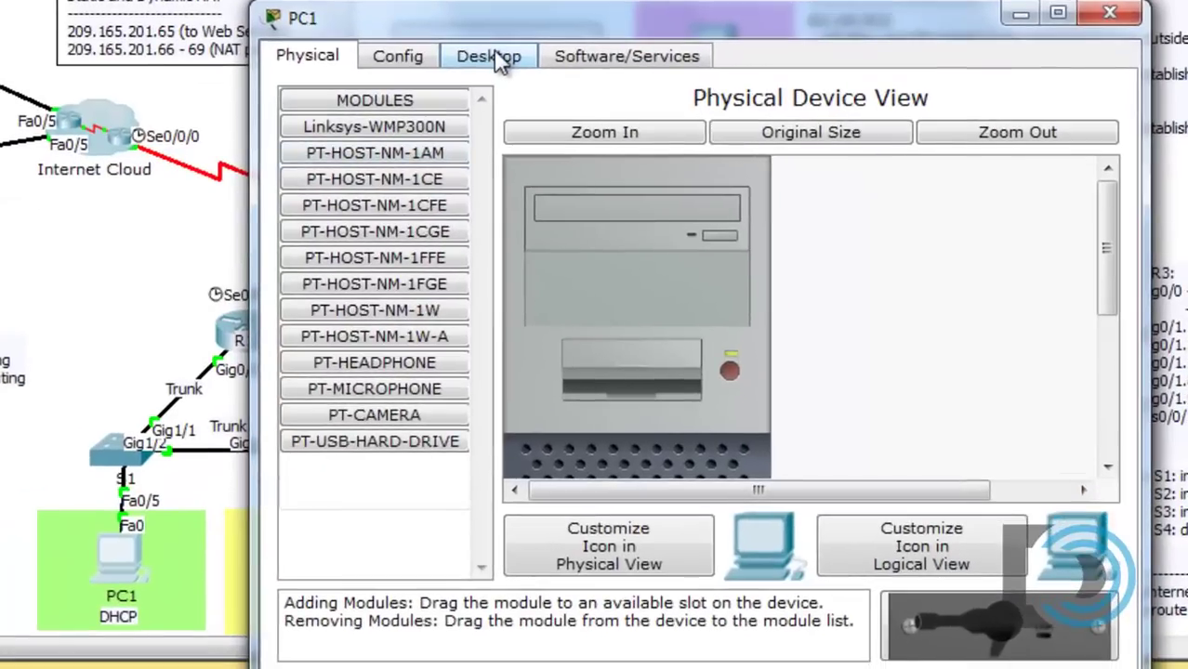
{"action": "left_click", "coordinate": [548, 142]}
{"action": "left_click", "coordinate": [385, 150]}
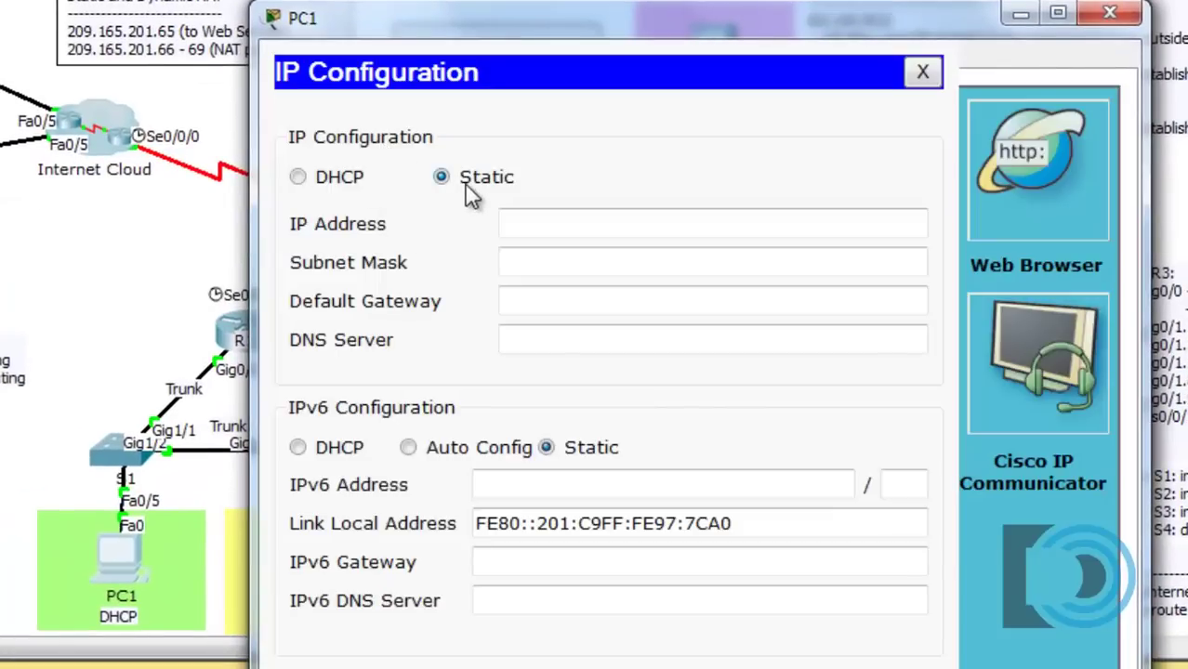
{"action": "left_click", "coordinate": [298, 178]}
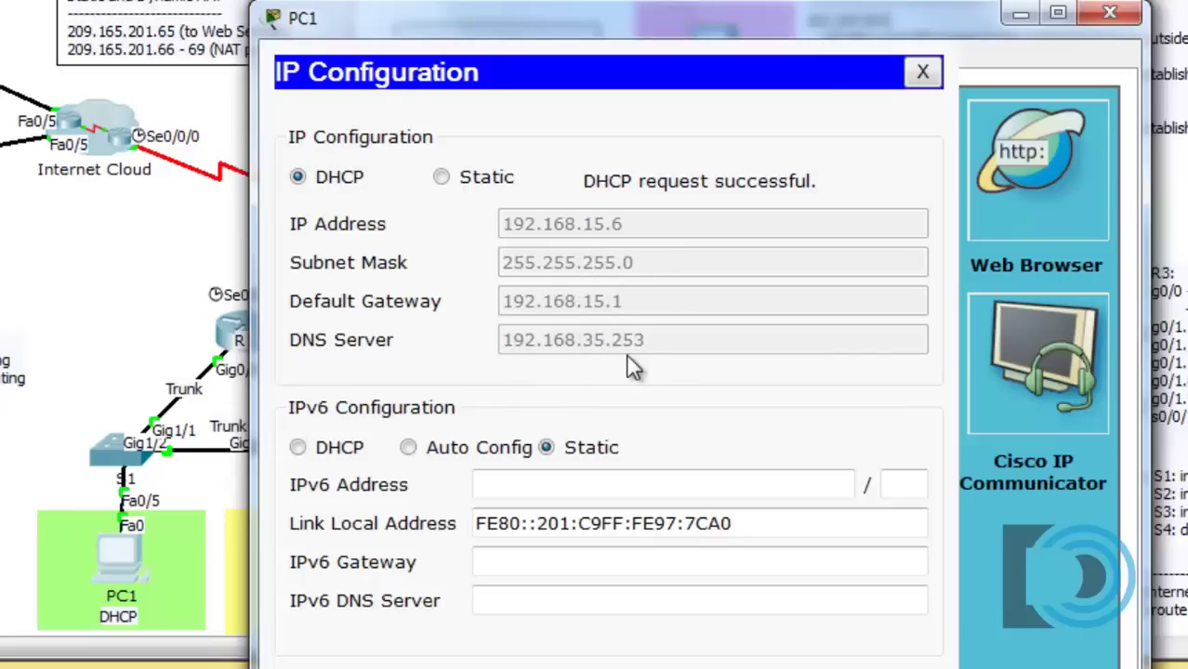
{"action": "left_click", "coordinate": [1019, 17]}
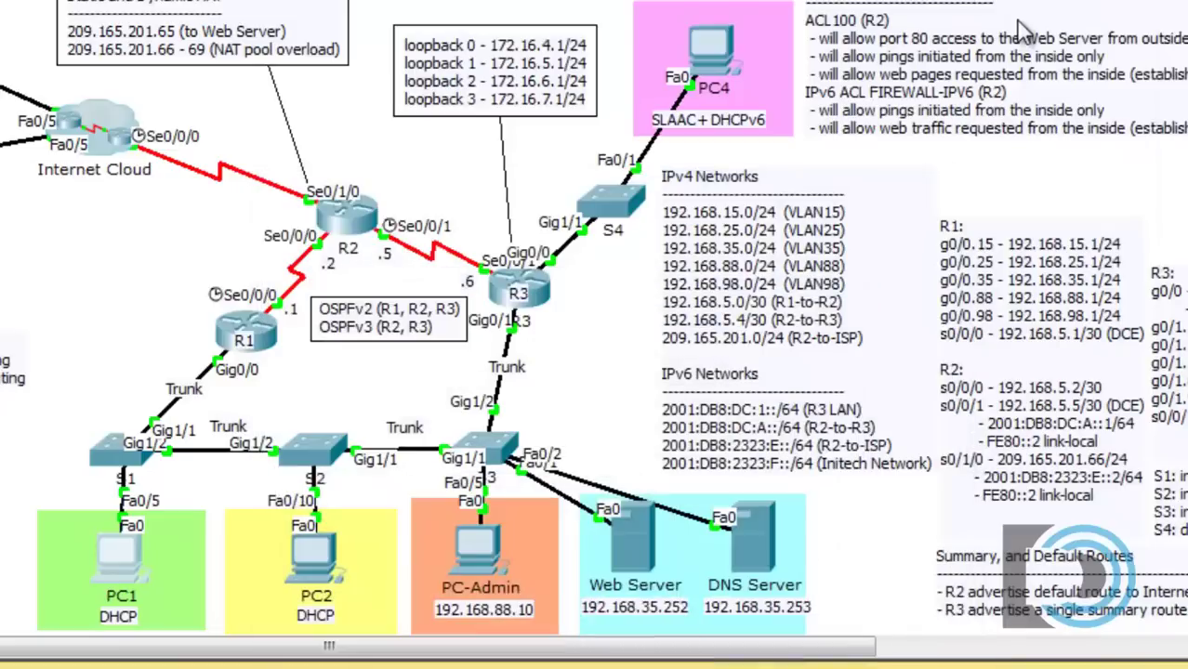
Switch PC2's IPv4 configuration to DHCP and minimize its window
{"action": "left_click", "coordinate": [324, 560]}
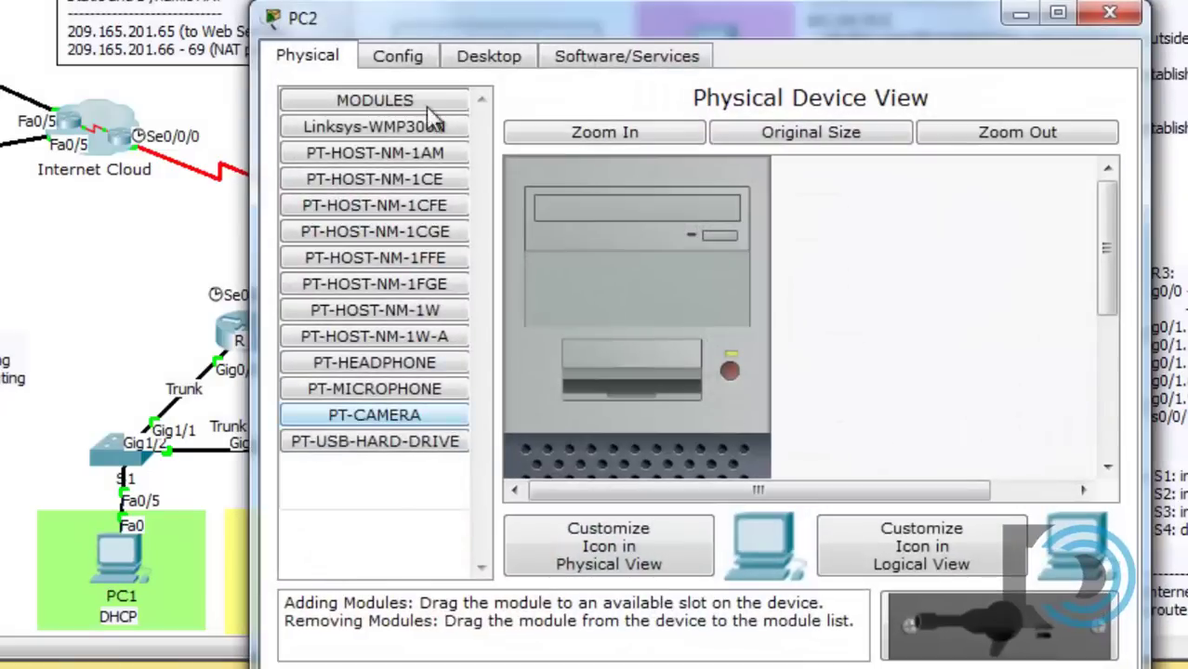
{"action": "left_click", "coordinate": [487, 56]}
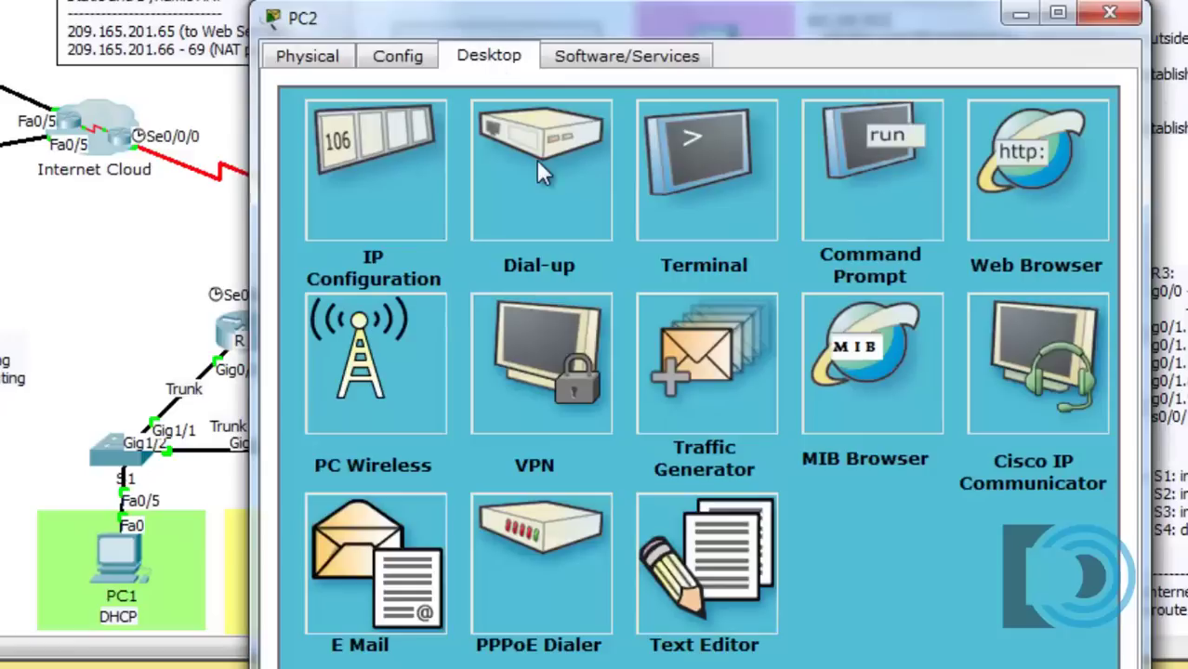
{"action": "left_click", "coordinate": [368, 129]}
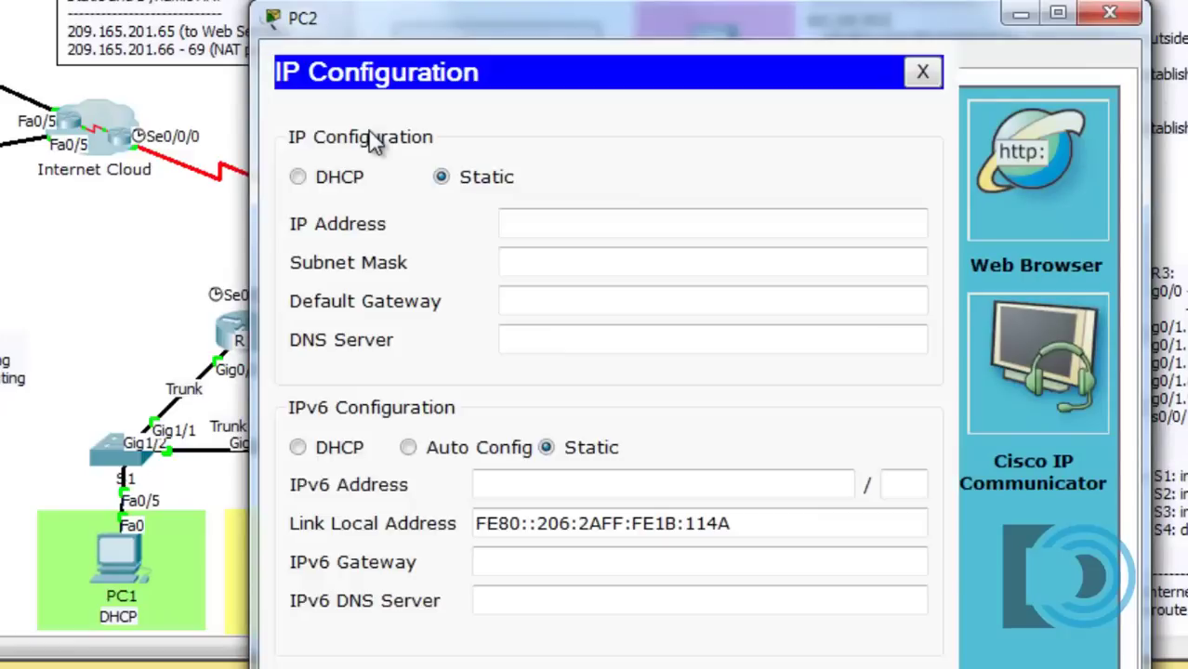
{"action": "left_click", "coordinate": [298, 178]}
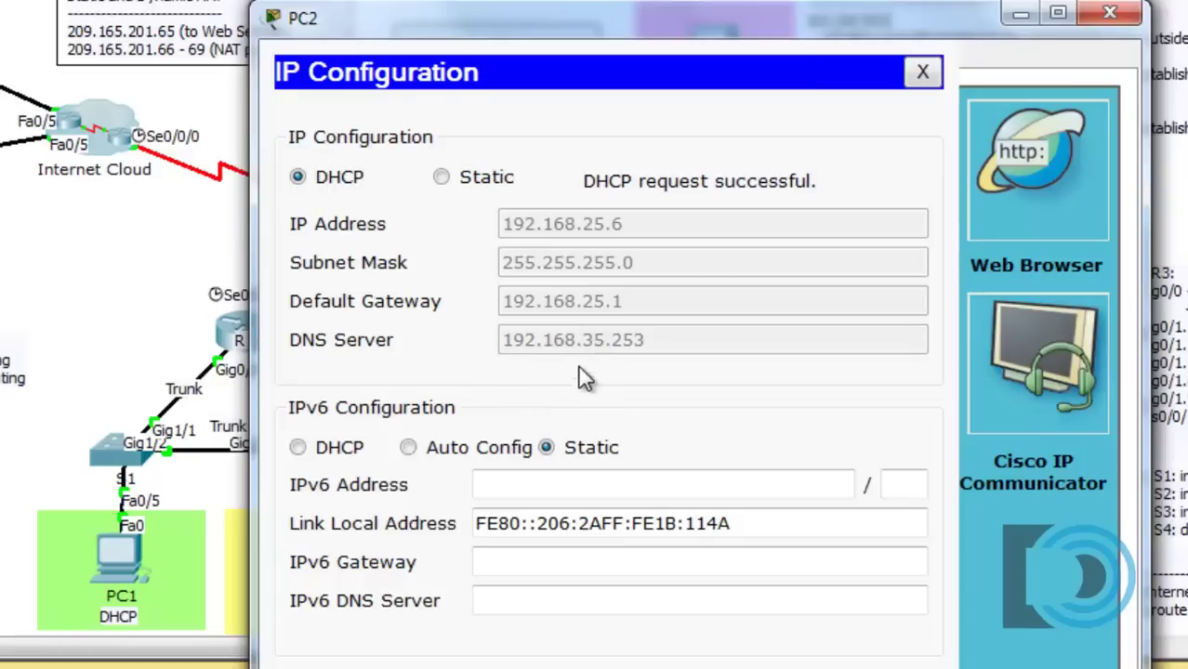
{"action": "left_click", "coordinate": [1020, 14]}
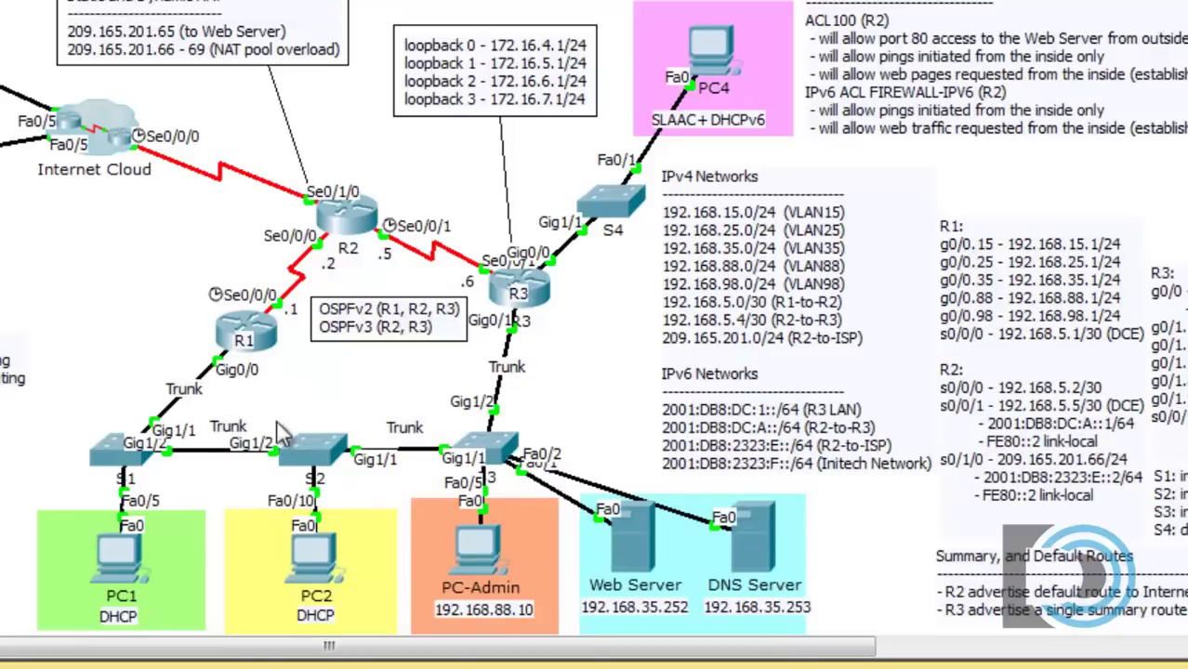
Ping the default gateway 192.168.15.1 from PC1's Command Prompt and put the PC1 window away
{"action": "left_click", "coordinate": [117, 553]}
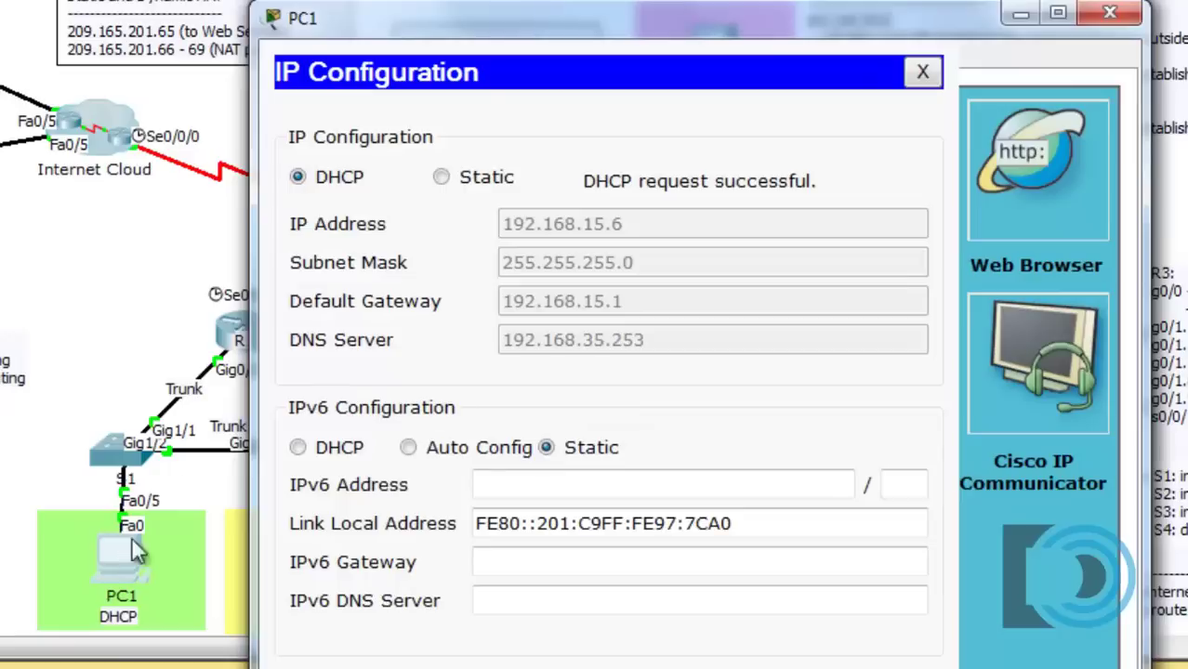
{"action": "left_click", "coordinate": [923, 73]}
{"action": "left_click", "coordinate": [842, 160]}
{"action": "type", "text": "p"}
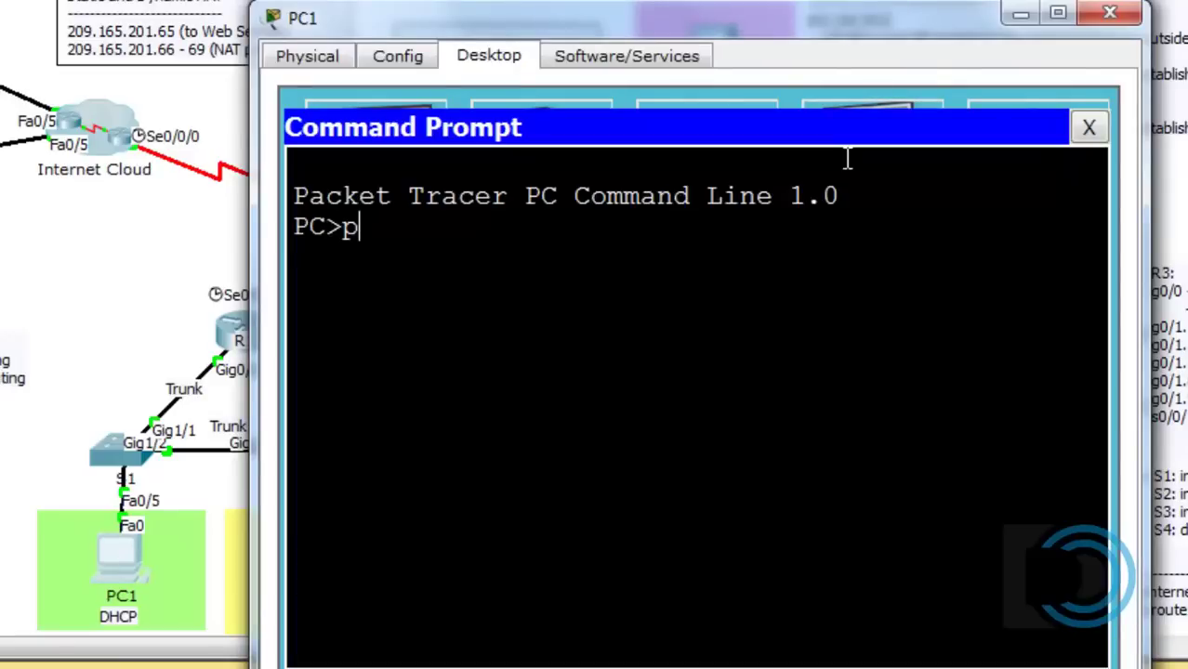
{"action": "type", "text": "ing 192.1"}
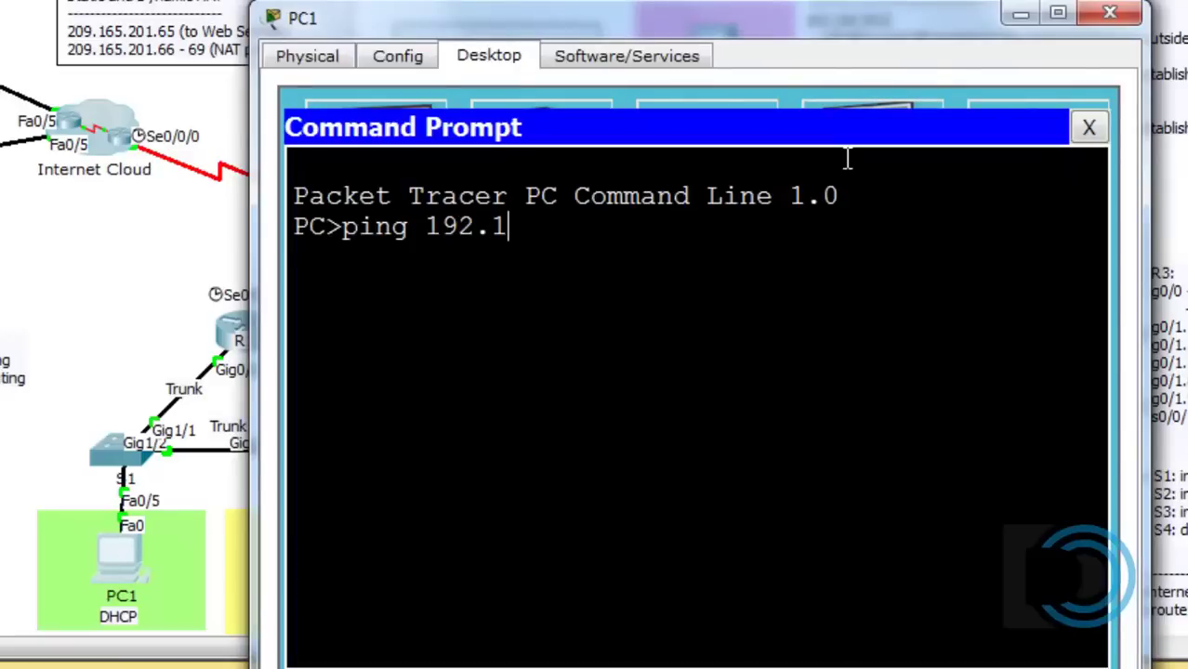
{"action": "type", "text": "68.15.1"}
{"action": "key", "text": "Return"}
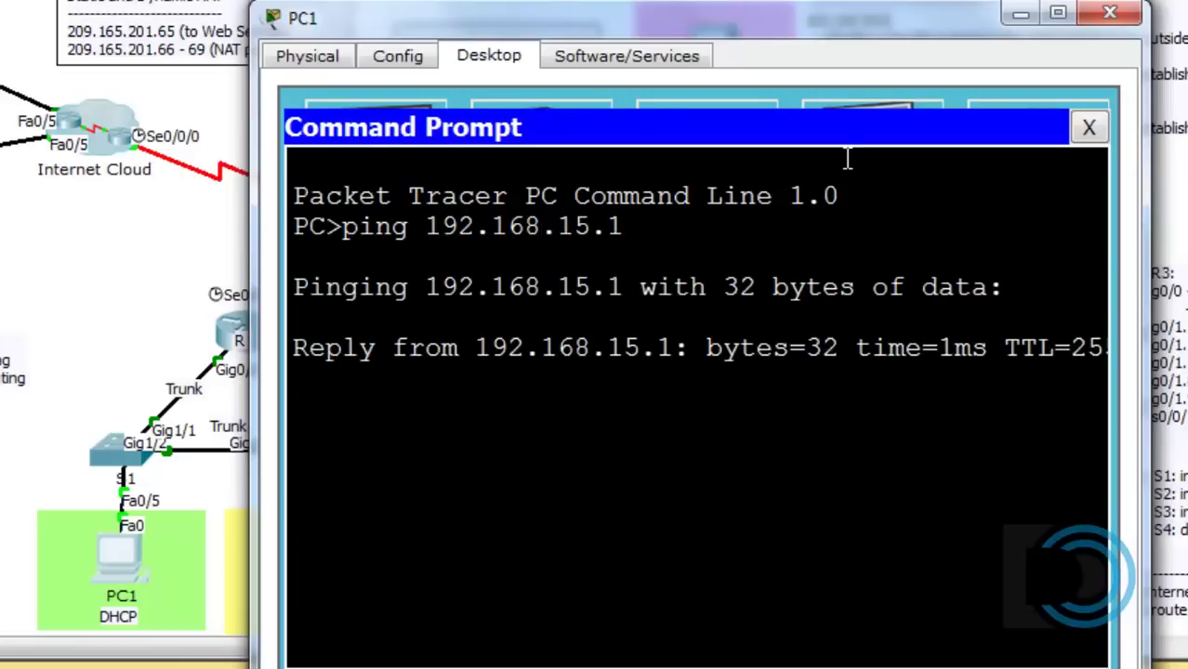
{"action": "left_click_drag", "start_coordinate": [831, 30], "coordinate": [533, 26]}
{"action": "left_click", "coordinate": [809, 12]}
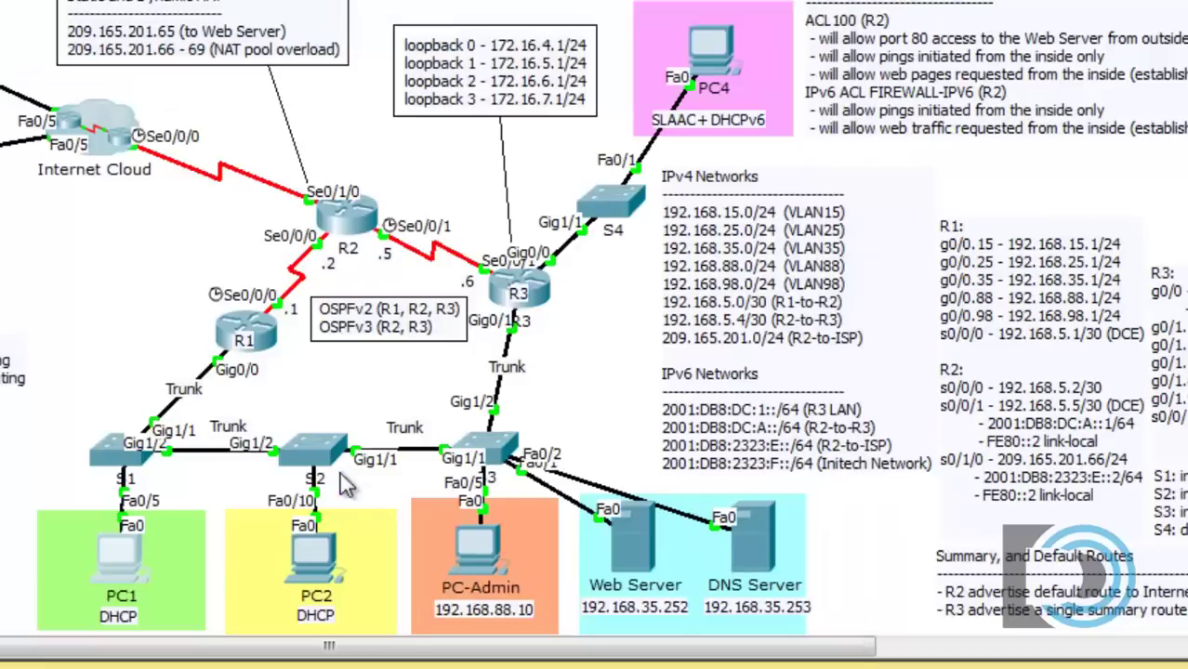
Ping the default gateway 192.168.25.1 from PC2's Command Prompt and close the PC2 window
{"action": "left_click", "coordinate": [315, 555]}
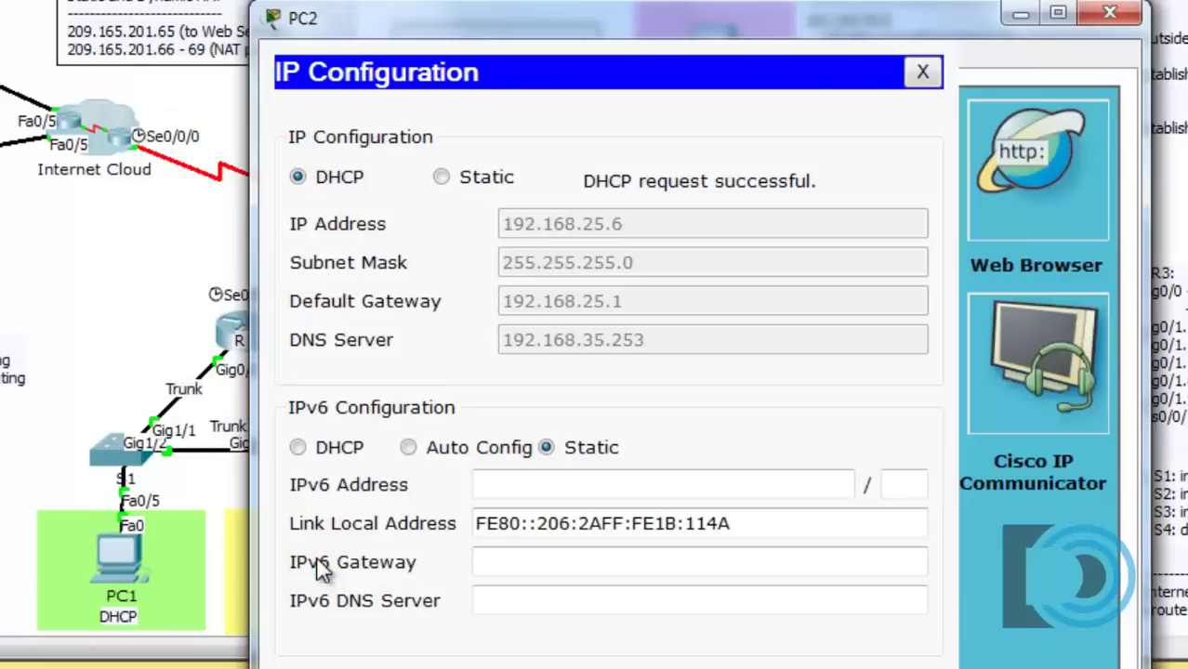
{"action": "left_click", "coordinate": [921, 73]}
{"action": "left_click", "coordinate": [838, 168]}
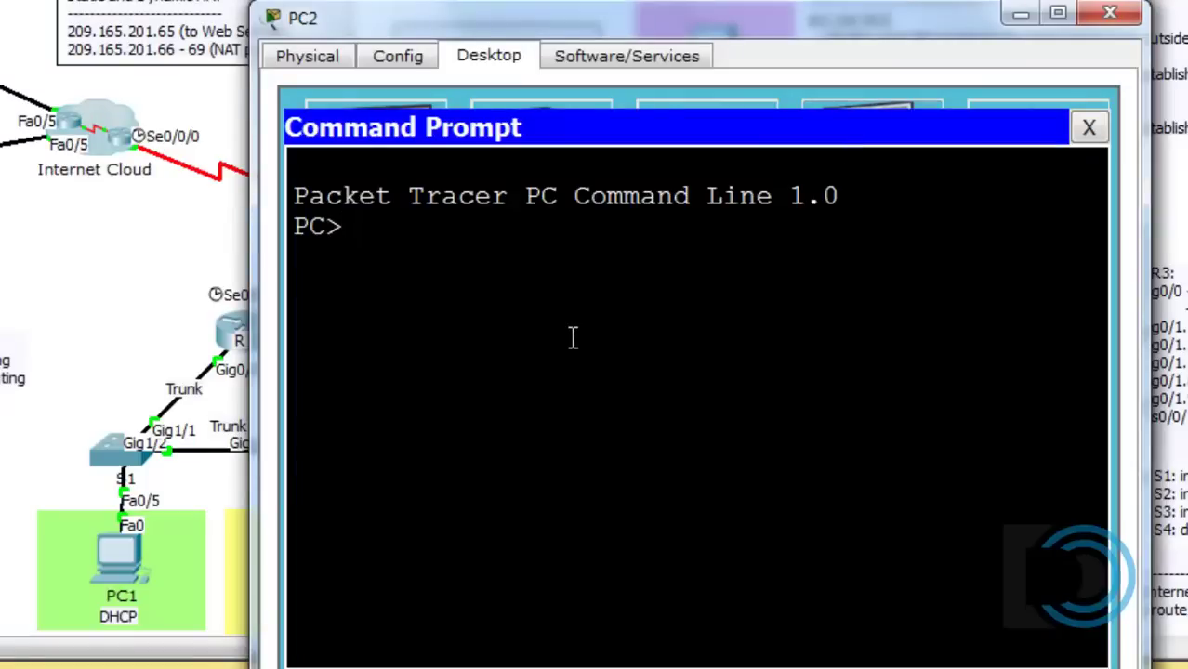
{"action": "type", "text": "192.168.25.1"}
{"action": "key", "text": "Return"}
{"action": "key", "text": "Up"}
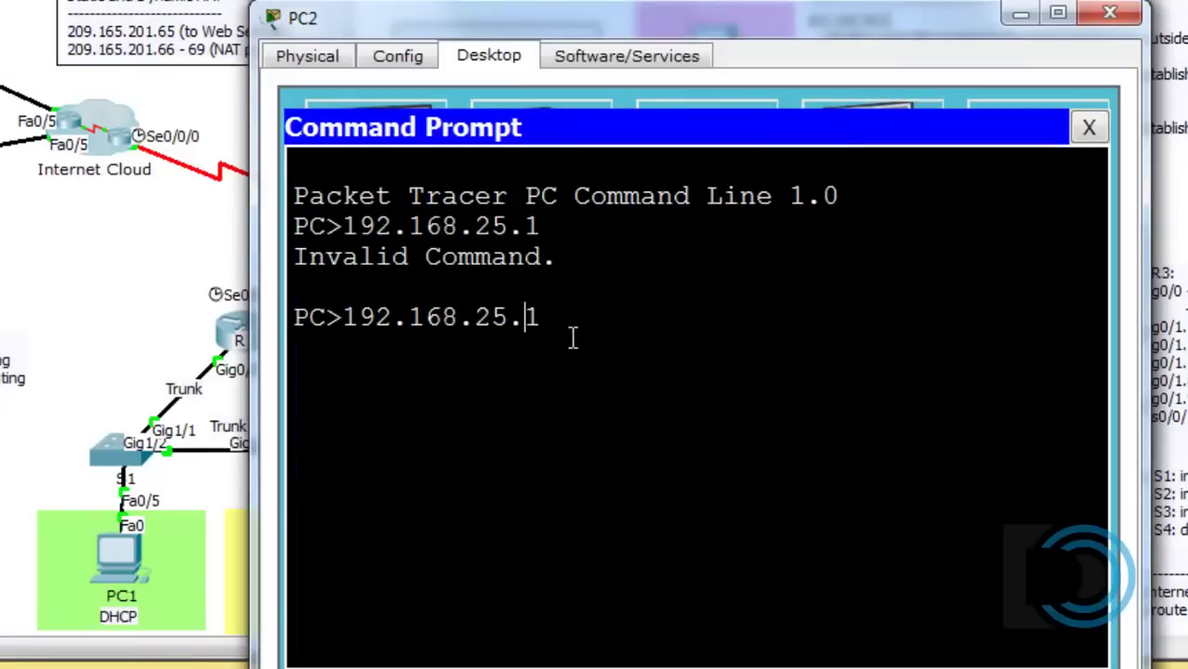
{"action": "key", "text": "Left"}
{"action": "key", "text": "Left"}
{"action": "key", "text": "Left"}
{"action": "key", "text": "Left"}
{"action": "key", "text": "Left"}
{"action": "key", "text": "Left"}
{"action": "key", "text": "Left"}
{"action": "key", "text": "Left"}
{"action": "key", "text": "Left"}
{"action": "key", "text": "Left"}
{"action": "key", "text": "Left"}
{"action": "key", "text": "Left"}
{"action": "type", "text": "ping"}
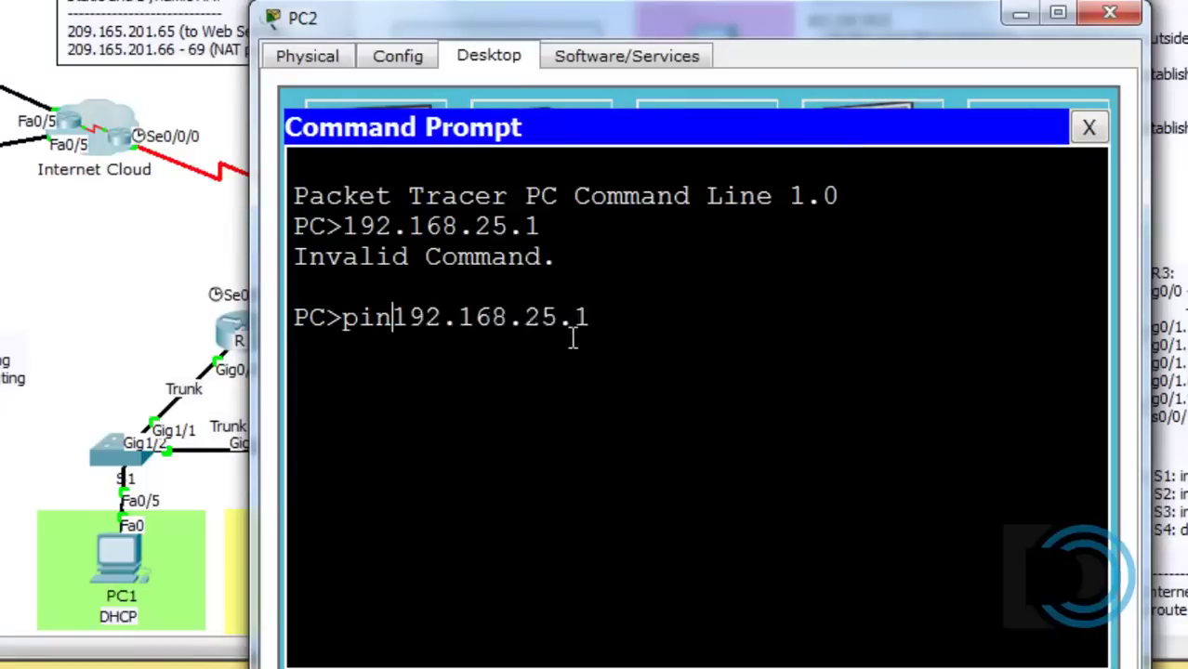
{"action": "key", "text": "Return"}
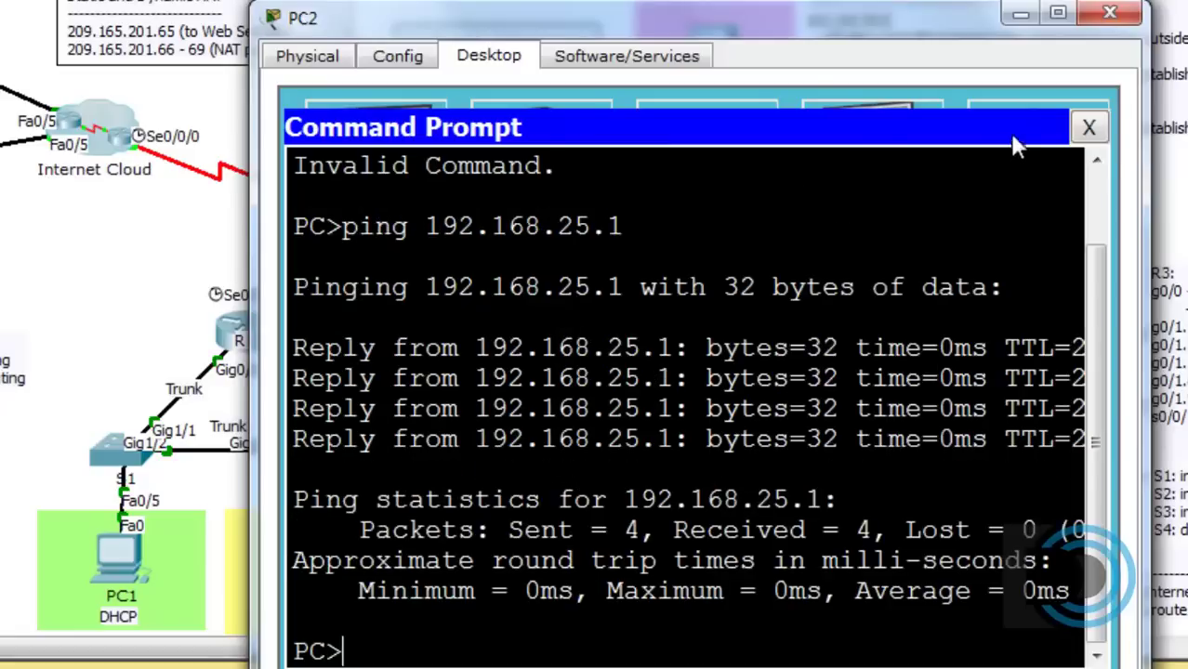
{"action": "left_click", "coordinate": [1089, 127]}
{"action": "left_click", "coordinate": [1106, 15]}
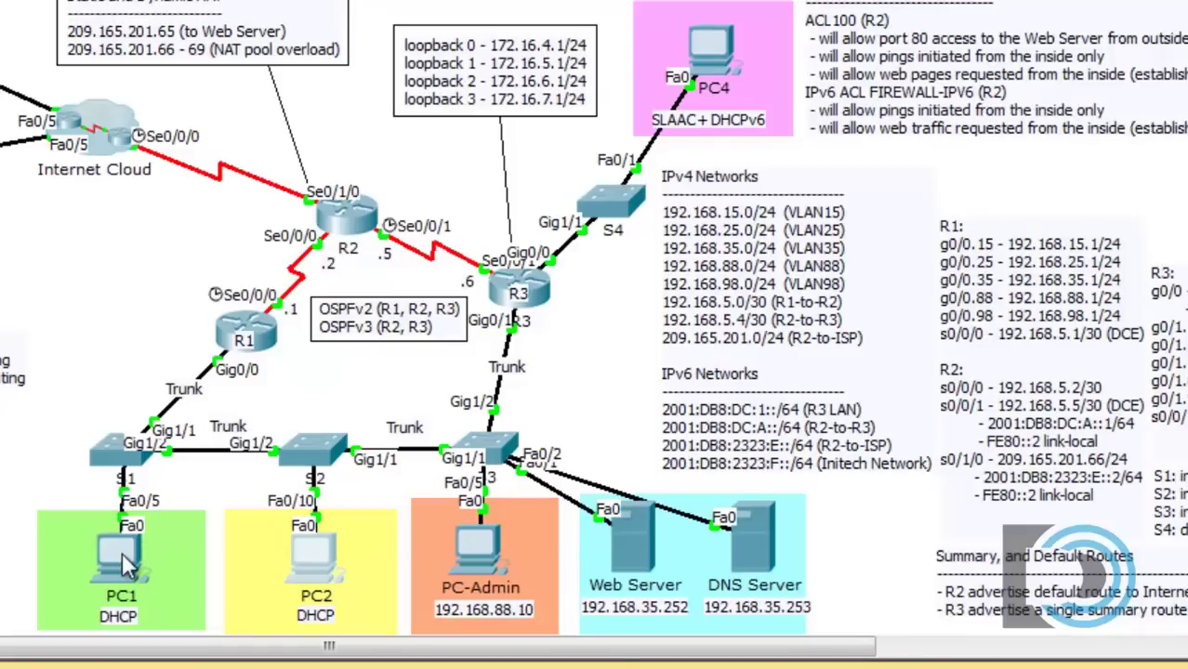
Set PC4's IPv6 configuration to Auto Config and minimize its window
{"action": "mouse_move", "coordinate": [125, 563]}
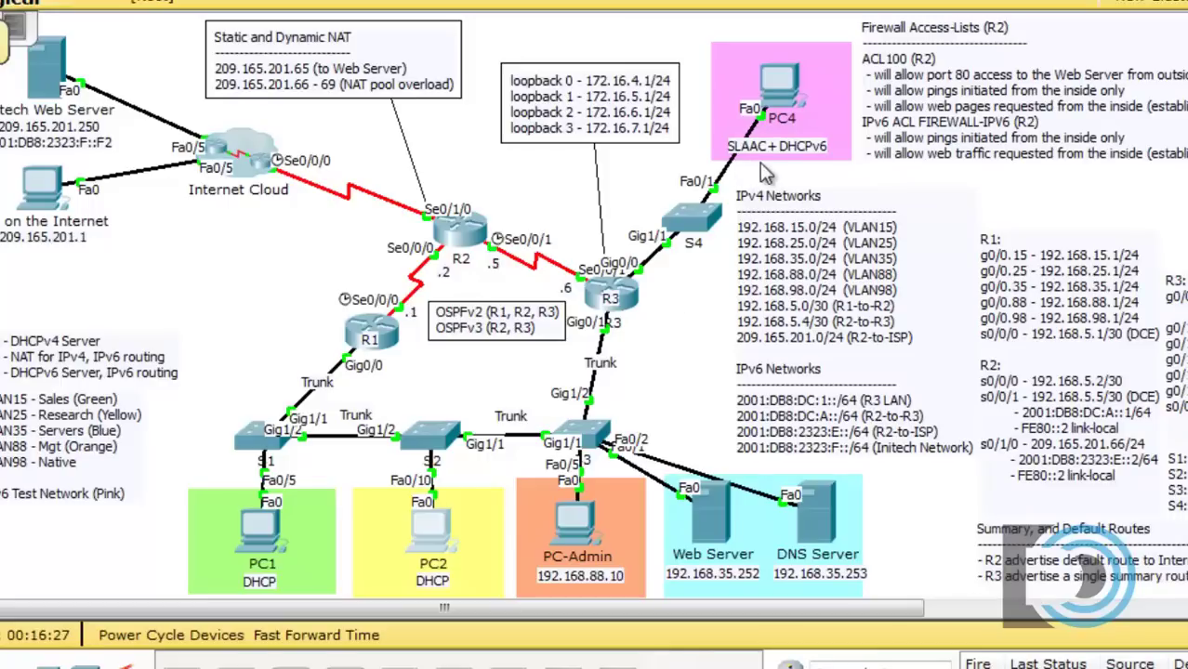
{"action": "left_click", "coordinate": [783, 88]}
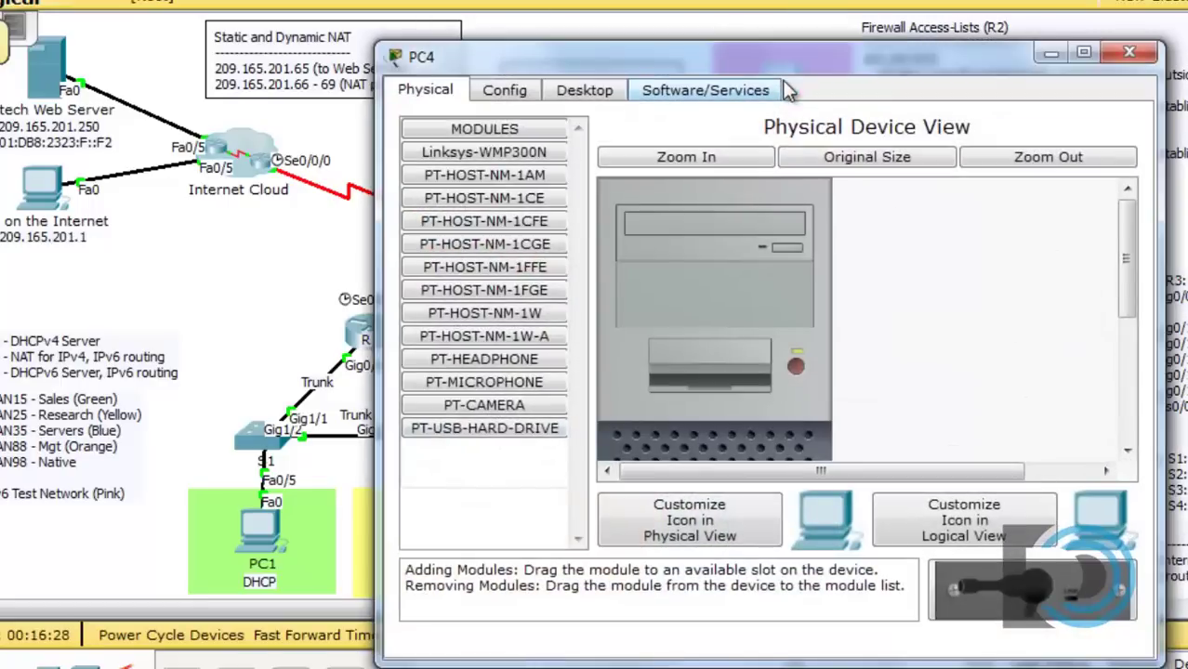
{"action": "left_click", "coordinate": [595, 90]}
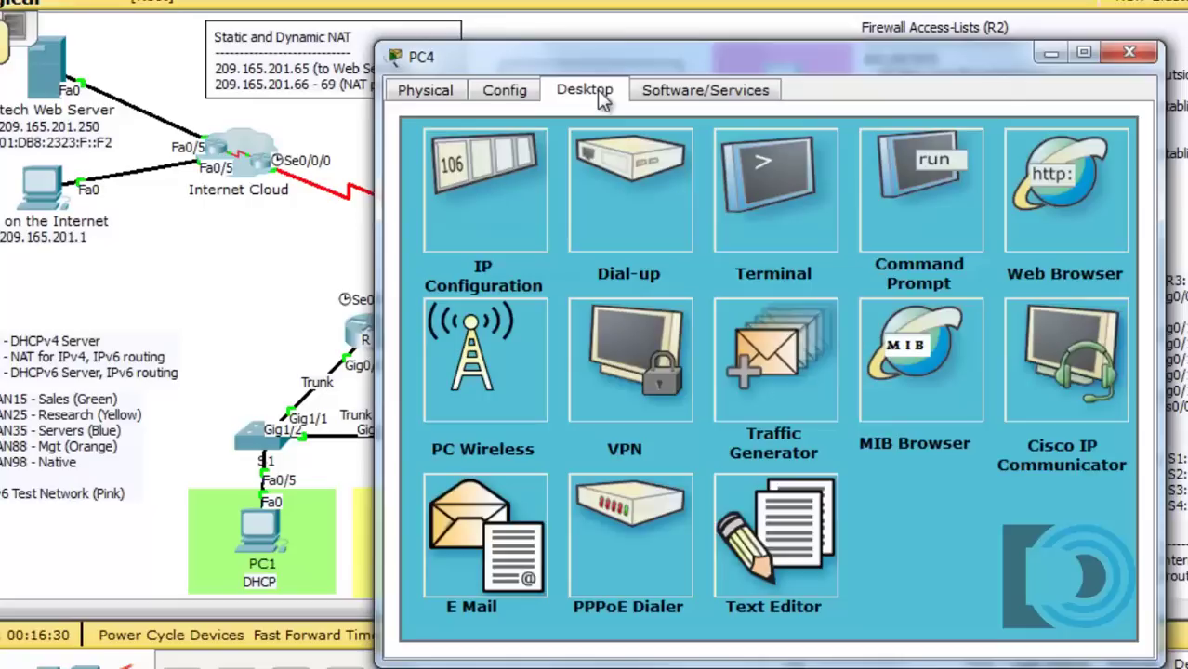
{"action": "left_click", "coordinate": [476, 158]}
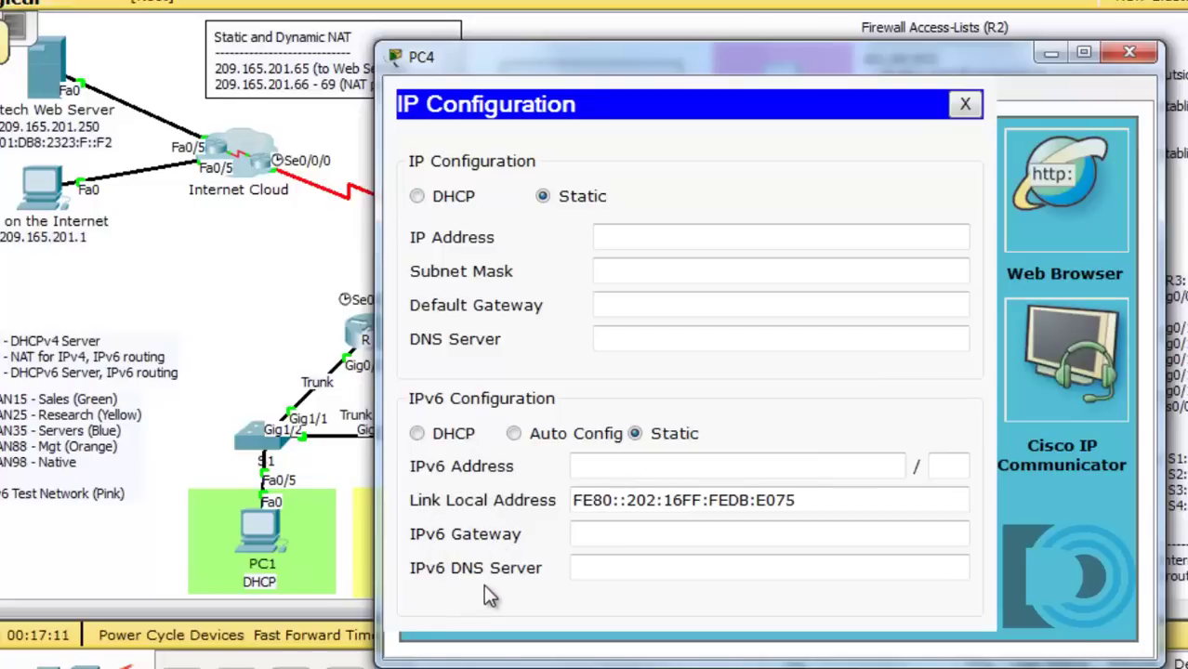
{"action": "left_click", "coordinate": [514, 433]}
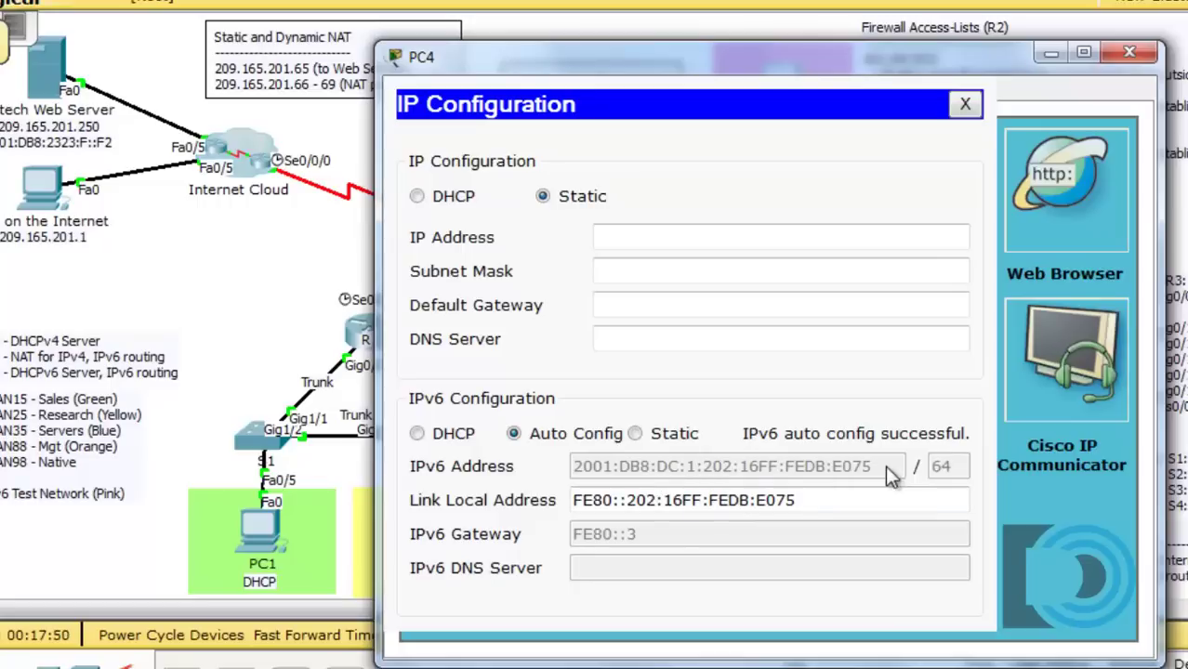
{"action": "left_click", "coordinate": [934, 487]}
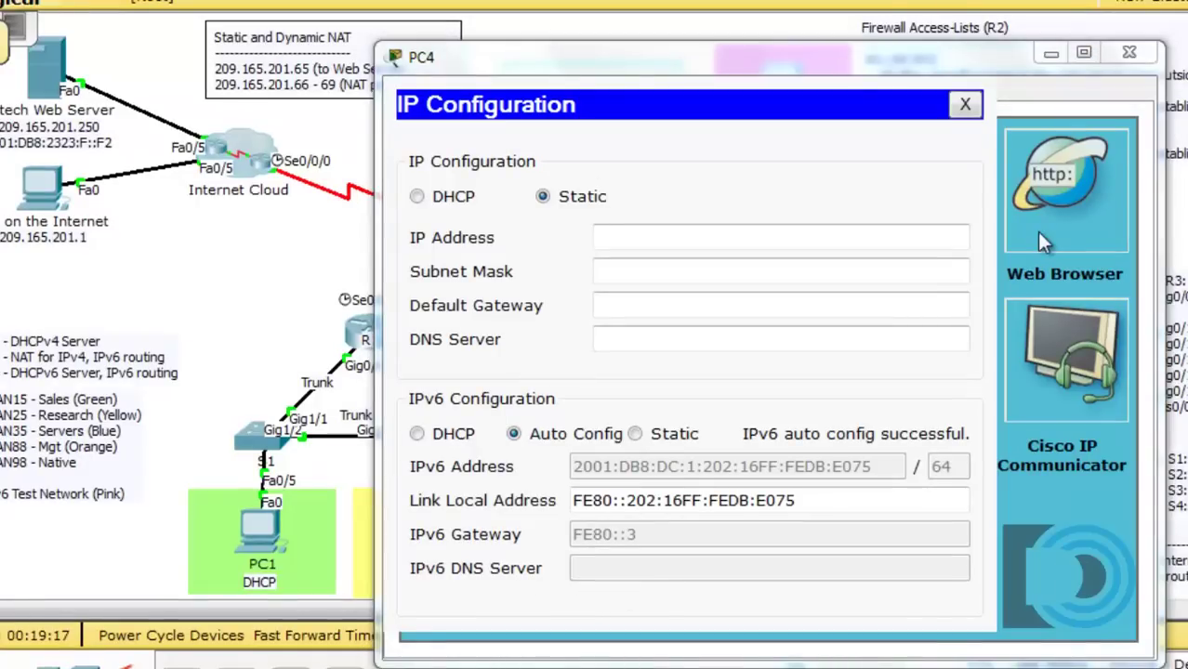
{"action": "left_click", "coordinate": [1050, 53]}
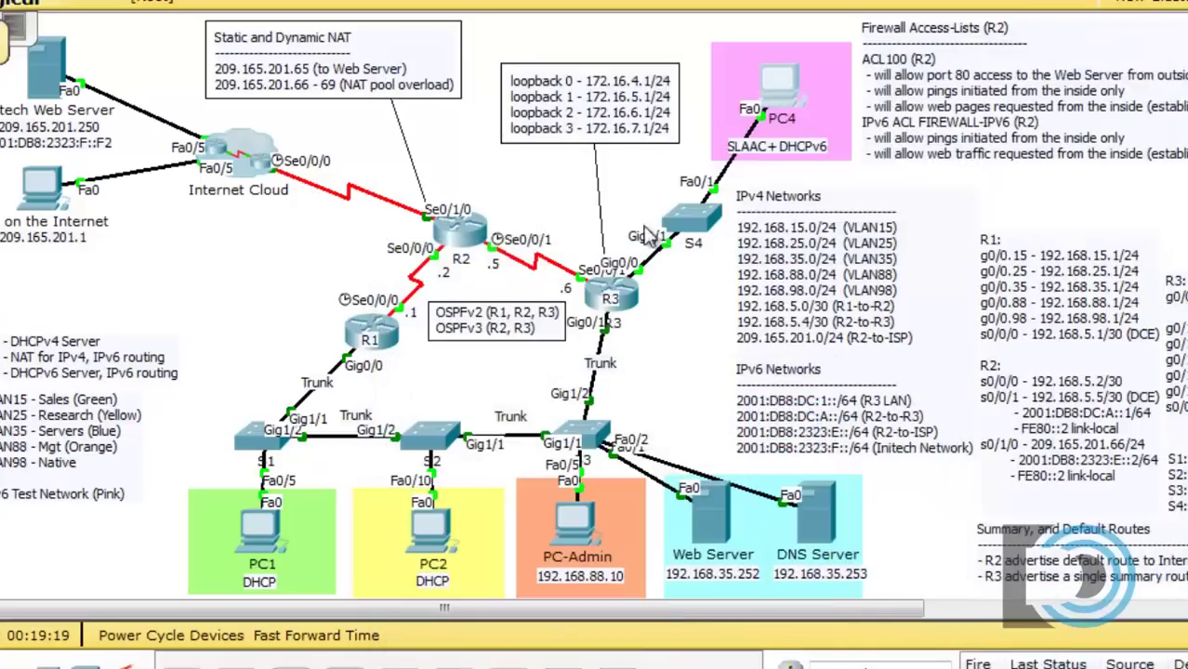
Open R3's command line and enter privileged mode followed by global configuration mode
{"action": "left_click", "coordinate": [629, 283]}
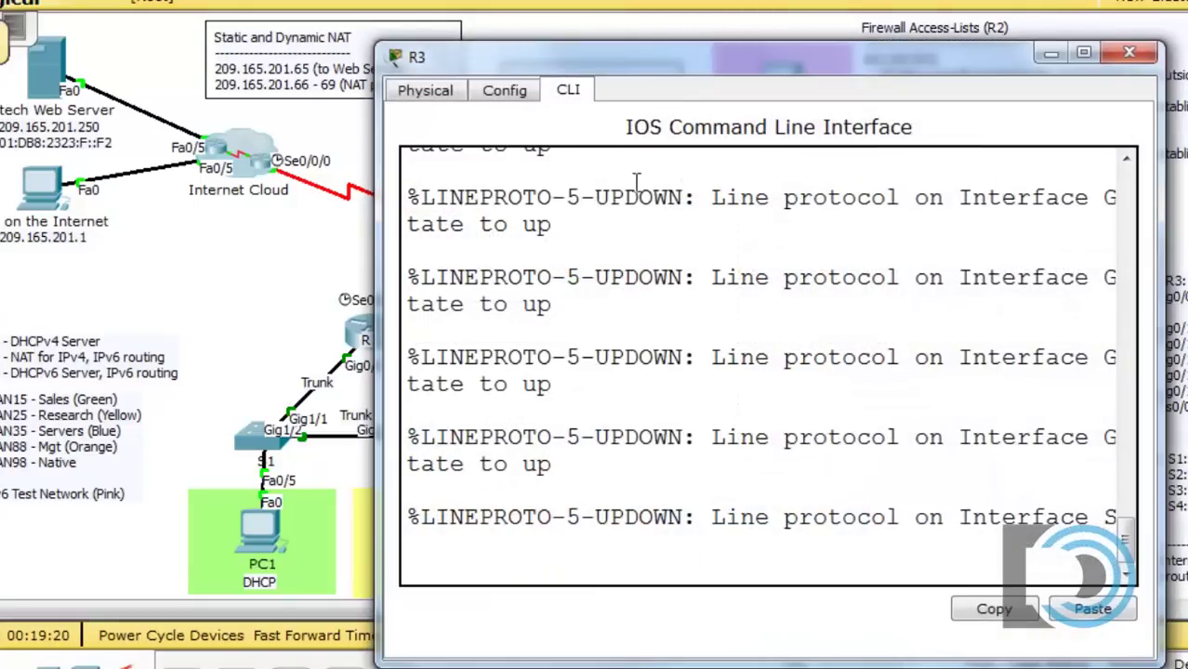
{"action": "type", "text": "en"}
{"action": "key", "text": "Return"}
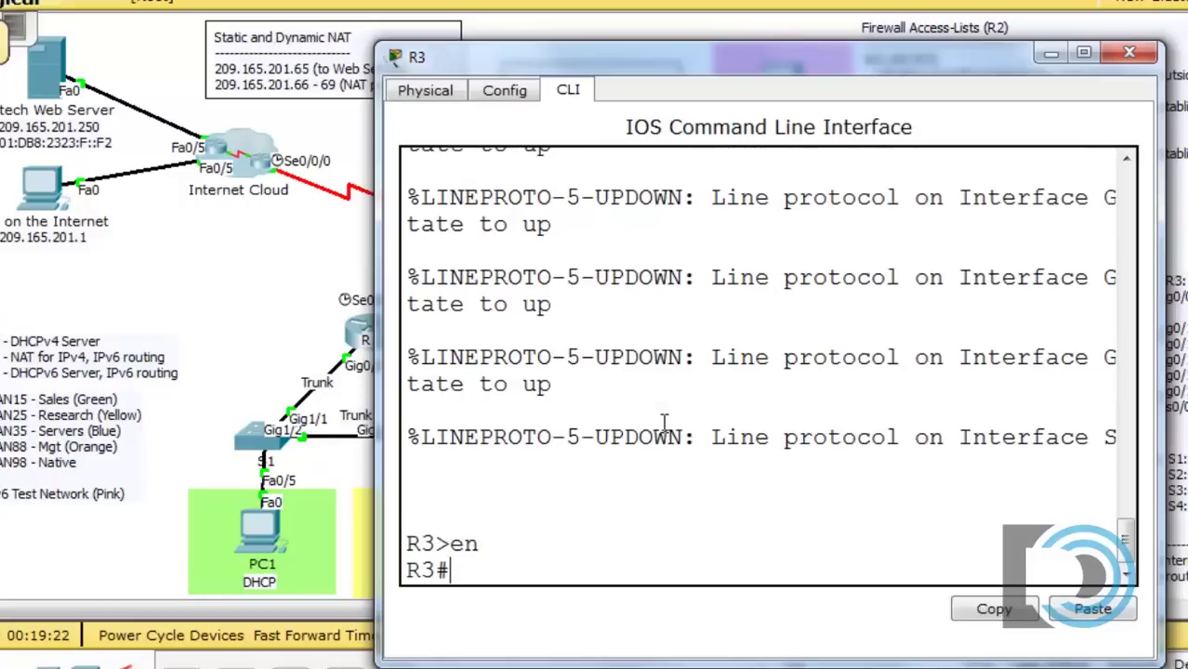
{"action": "type", "text": "conf t"}
{"action": "key", "text": "Return"}
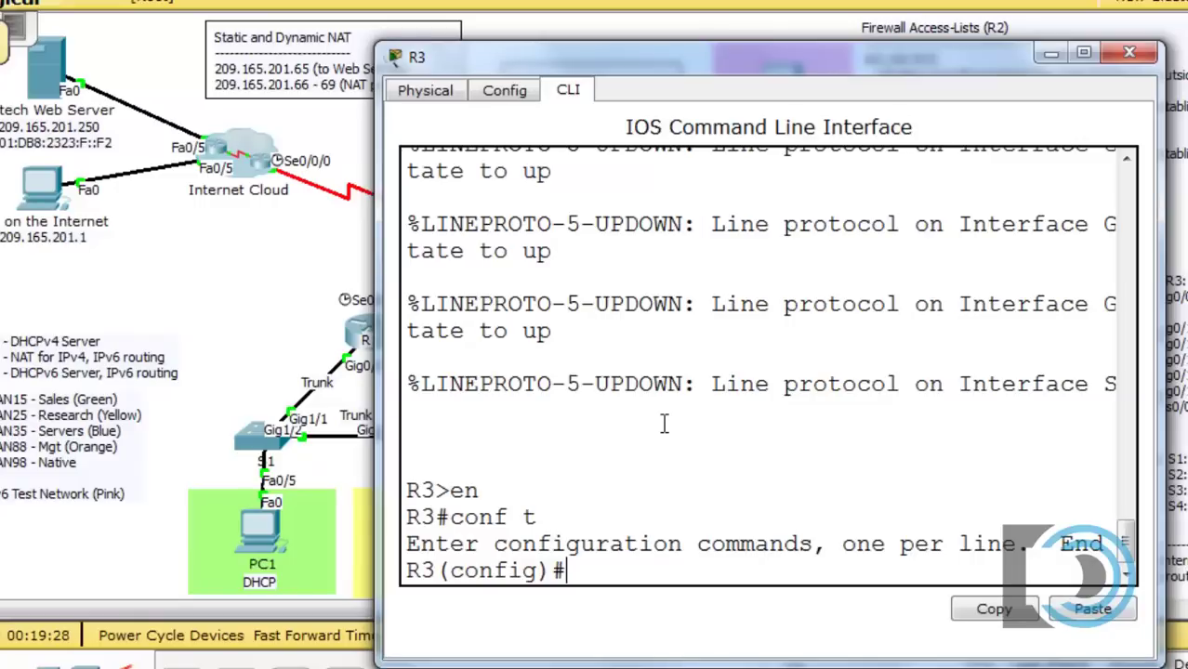
Create an IPv6 DHCP pool named POOLIPV6 on R3, checking the name against the lab instructions
{"action": "type", "text": "ipv6"}
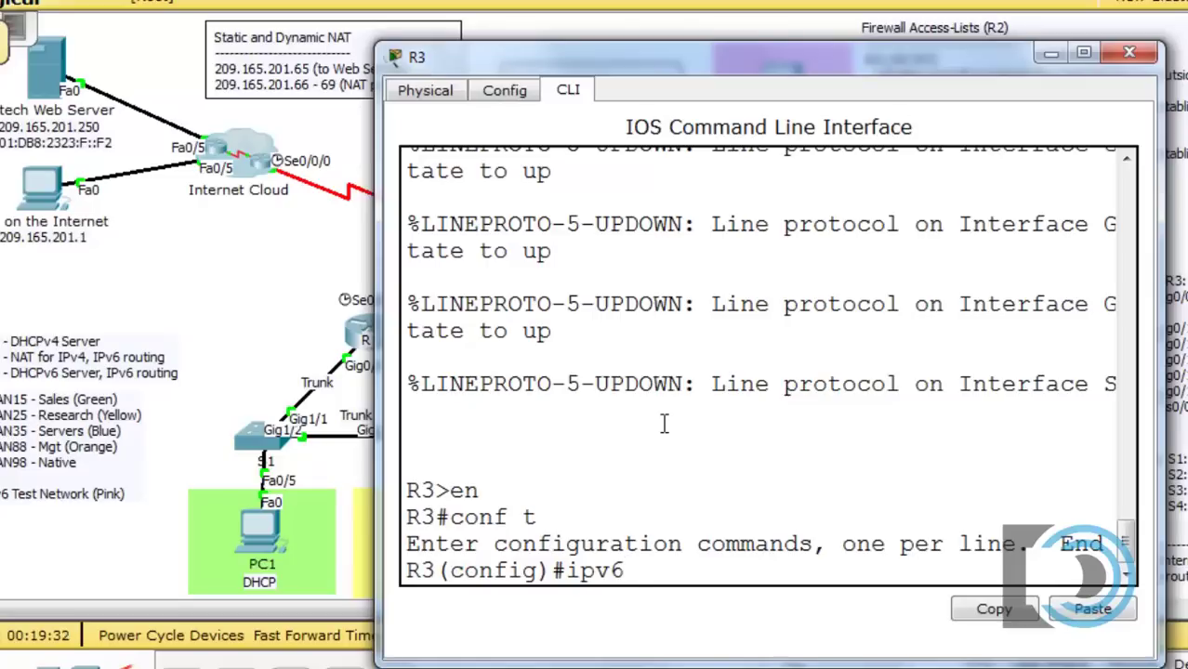
{"action": "type", "text": " dhcp"}
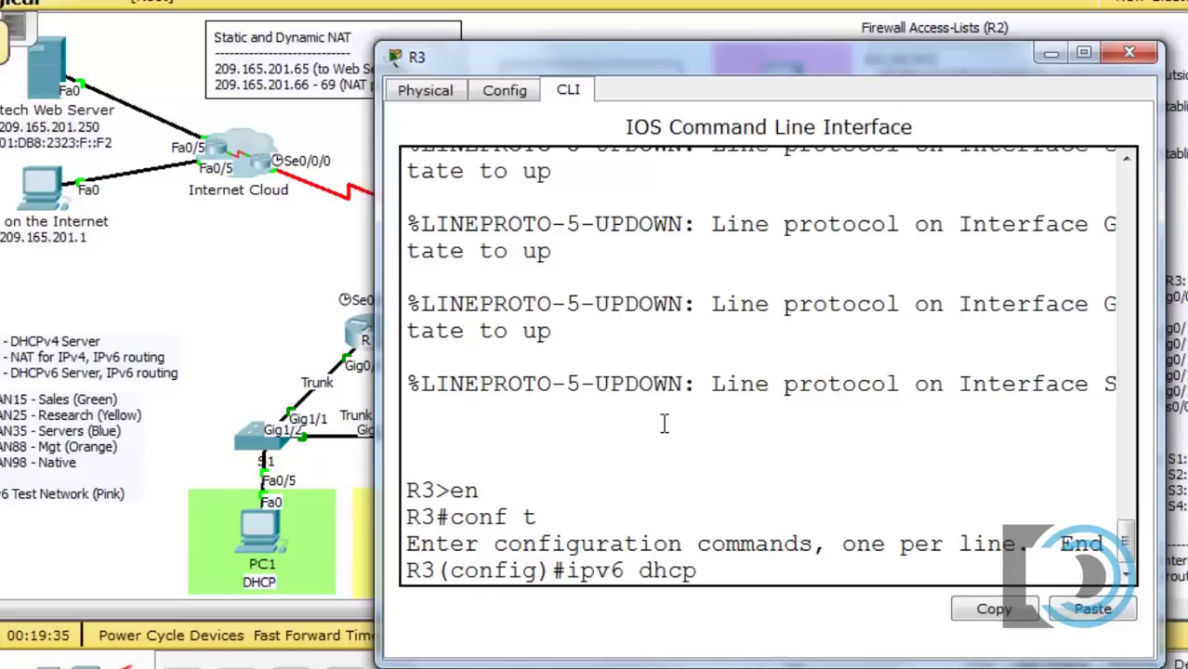
{"action": "type", "text": " pool"}
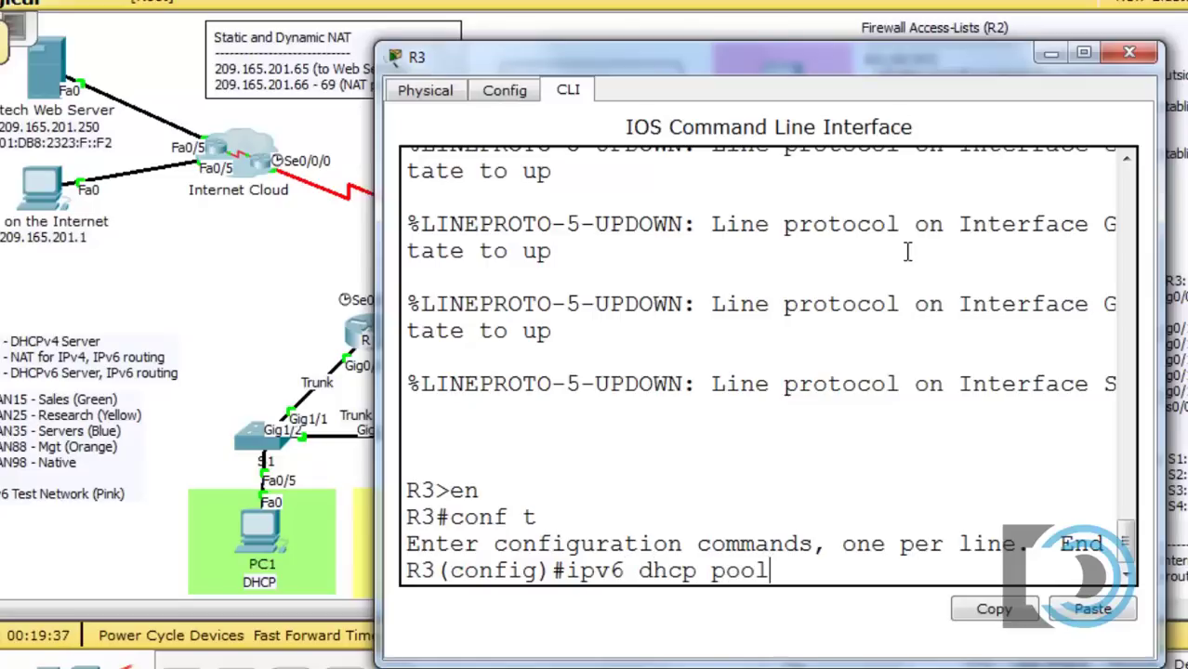
{"action": "left_click_drag", "start_coordinate": [874, 69], "coordinate": [503, 1]}
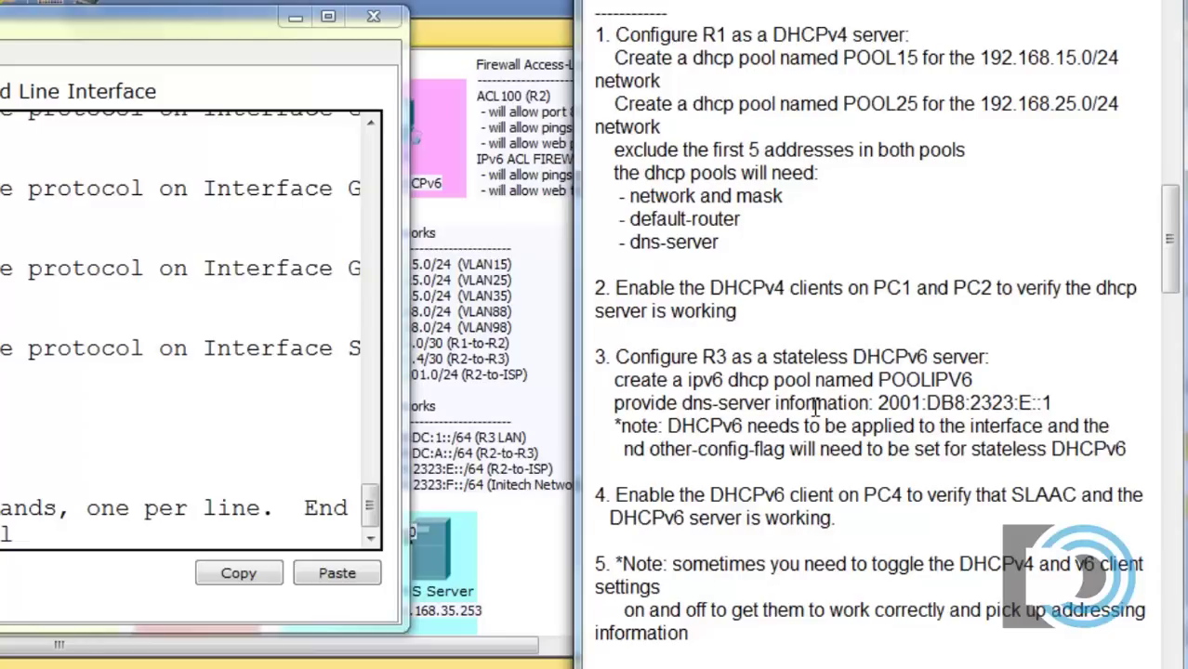
{"action": "left_click_drag", "start_coordinate": [874, 402], "coordinate": [1065, 402]}
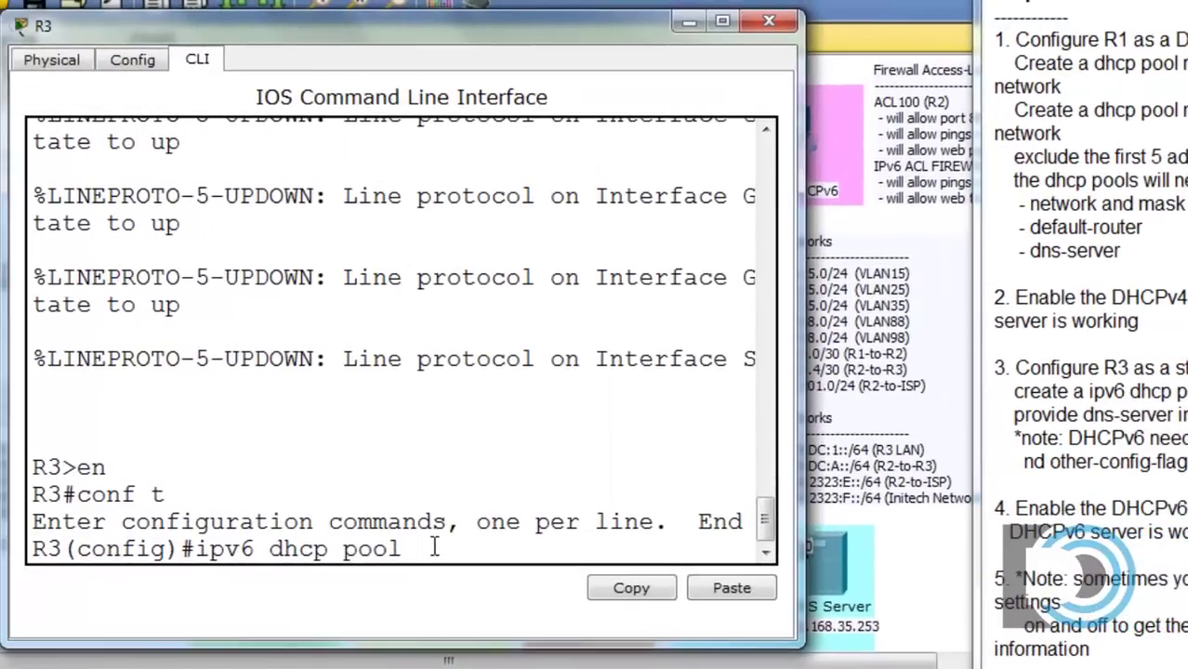
{"action": "type", "text": "POOLIPV6"}
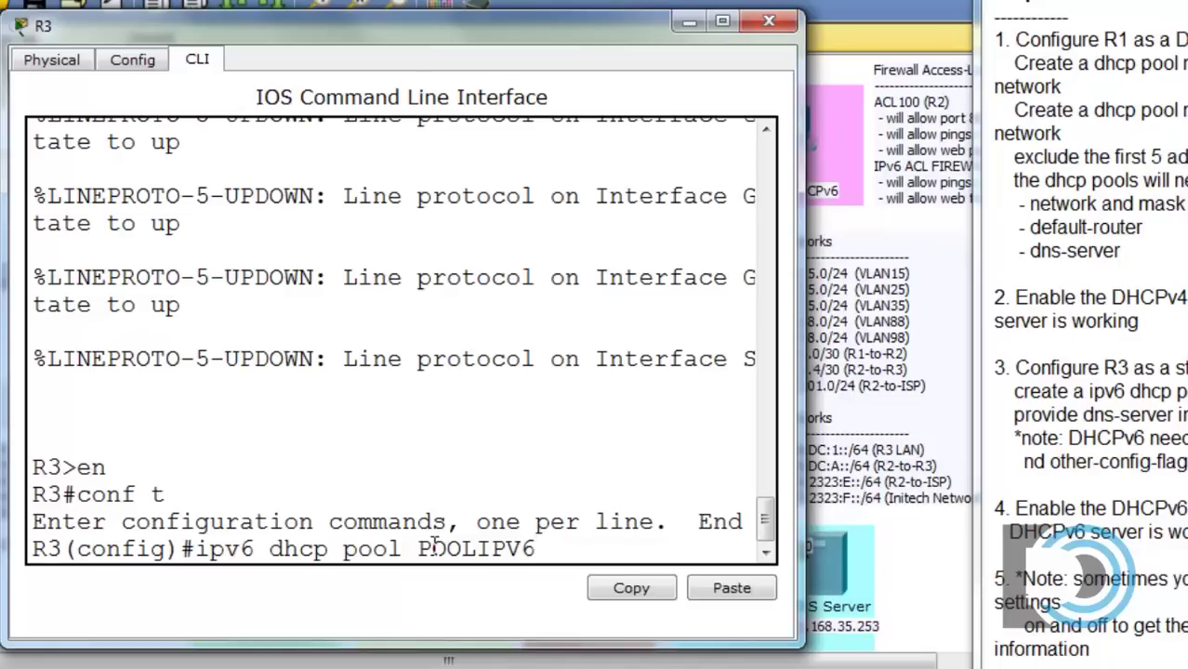
{"action": "key", "text": "Return"}
Set the pool's DNS server to 2001:DB8:2323:E::1 and exit DHCP pool configuration mode
{"action": "mouse_move", "coordinate": [539, 41]}
{"action": "left_mouse_down"}
{"action": "mouse_move", "coordinate": [658, 30]}
{"action": "mouse_move", "coordinate": [617, 64]}
{"action": "mouse_move", "coordinate": [519, 81]}
{"action": "mouse_move", "coordinate": [561, 43]}
{"action": "left_mouse_up"}
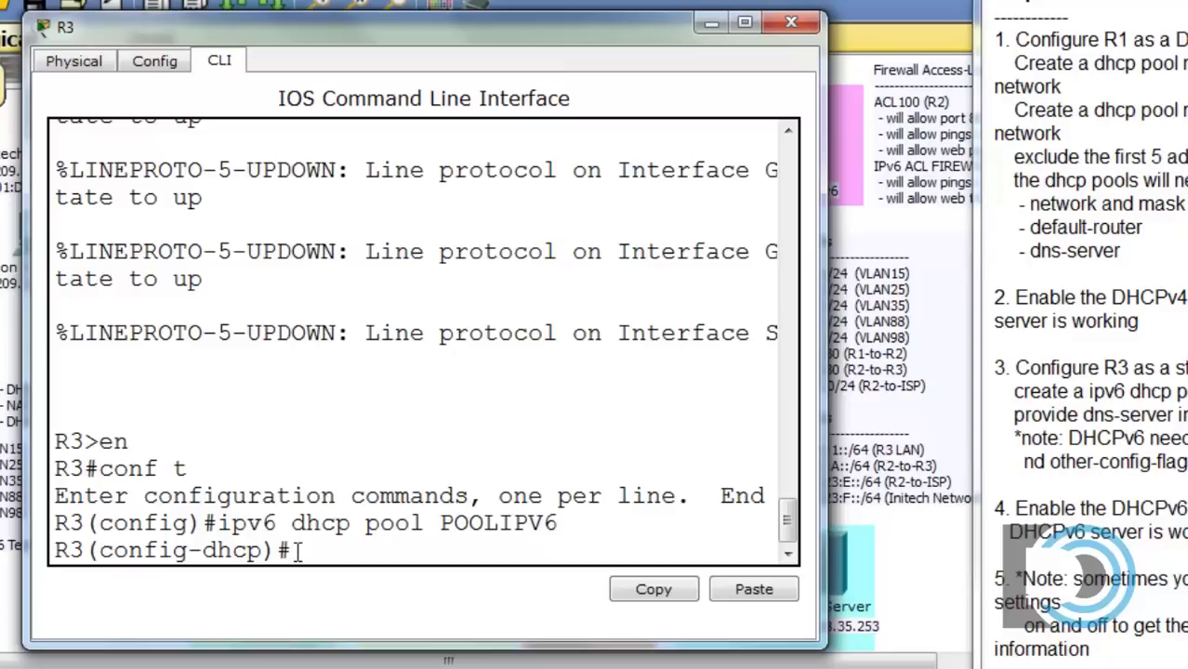
{"action": "type", "text": "dns-server 2001:DB"}
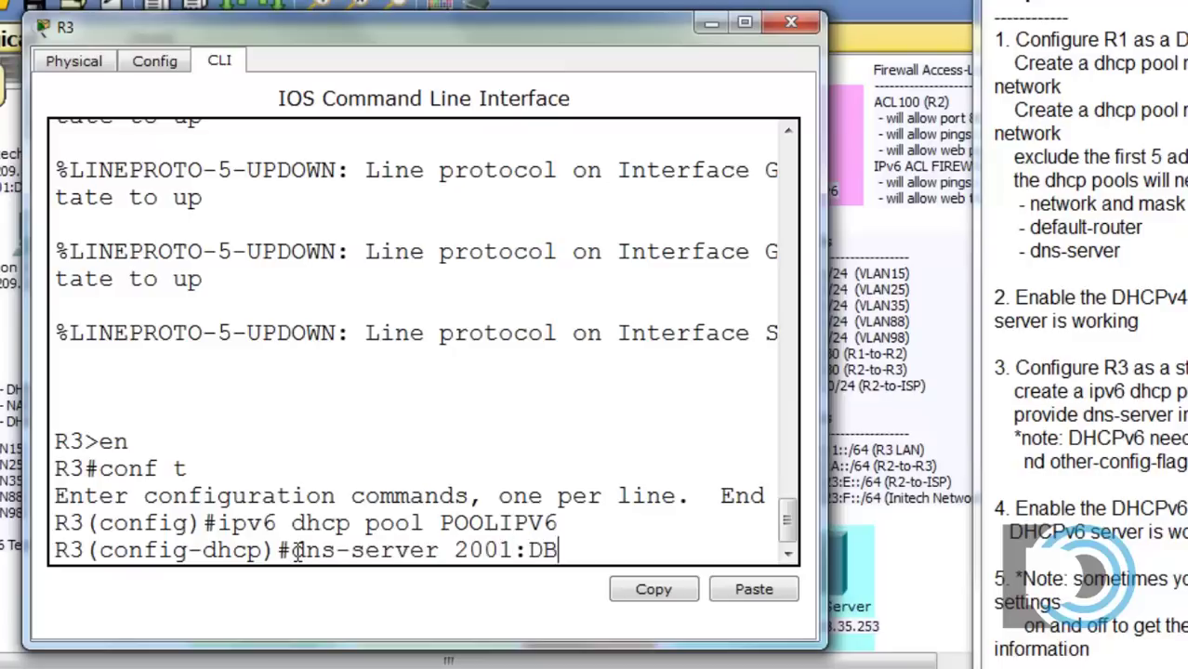
{"action": "type", "text": "8:2323"}
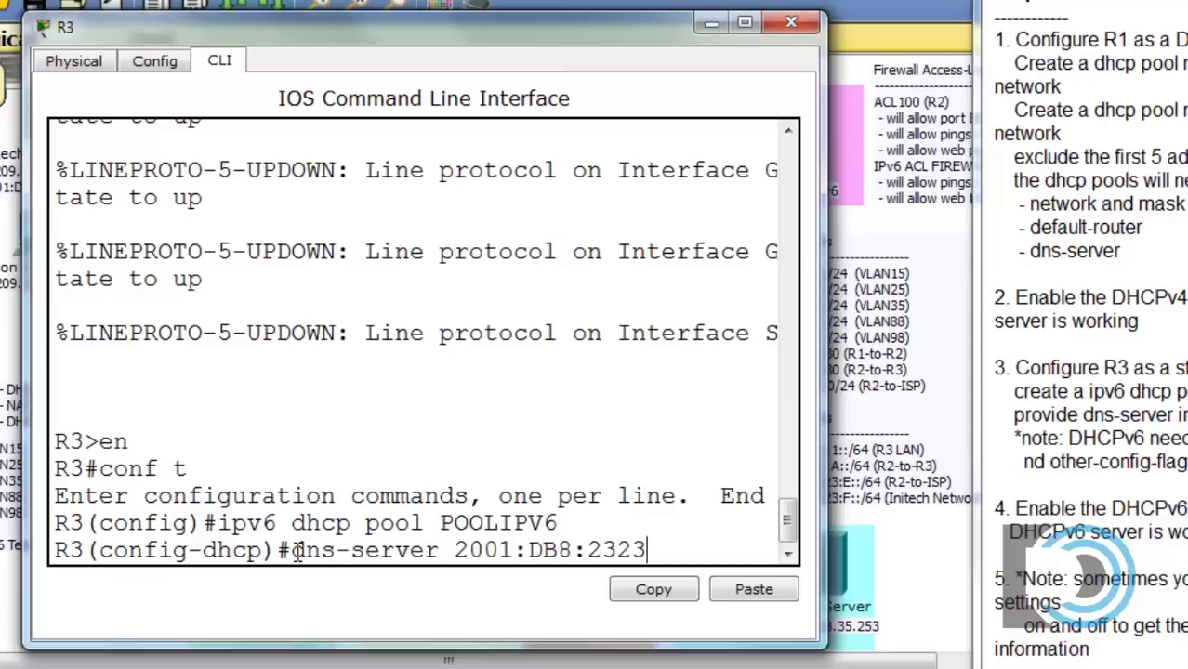
{"action": "type", "text": ":E::1"}
{"action": "key", "text": "Return"}
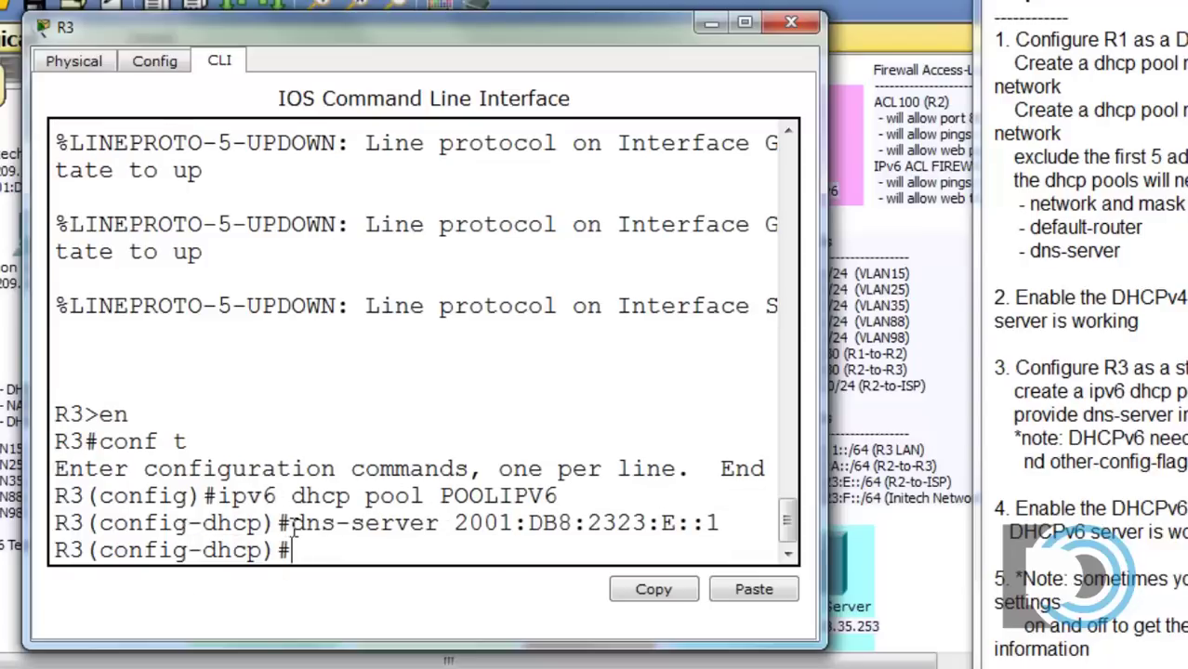
{"action": "left_click_drag", "start_coordinate": [292, 526], "coordinate": [746, 534]}
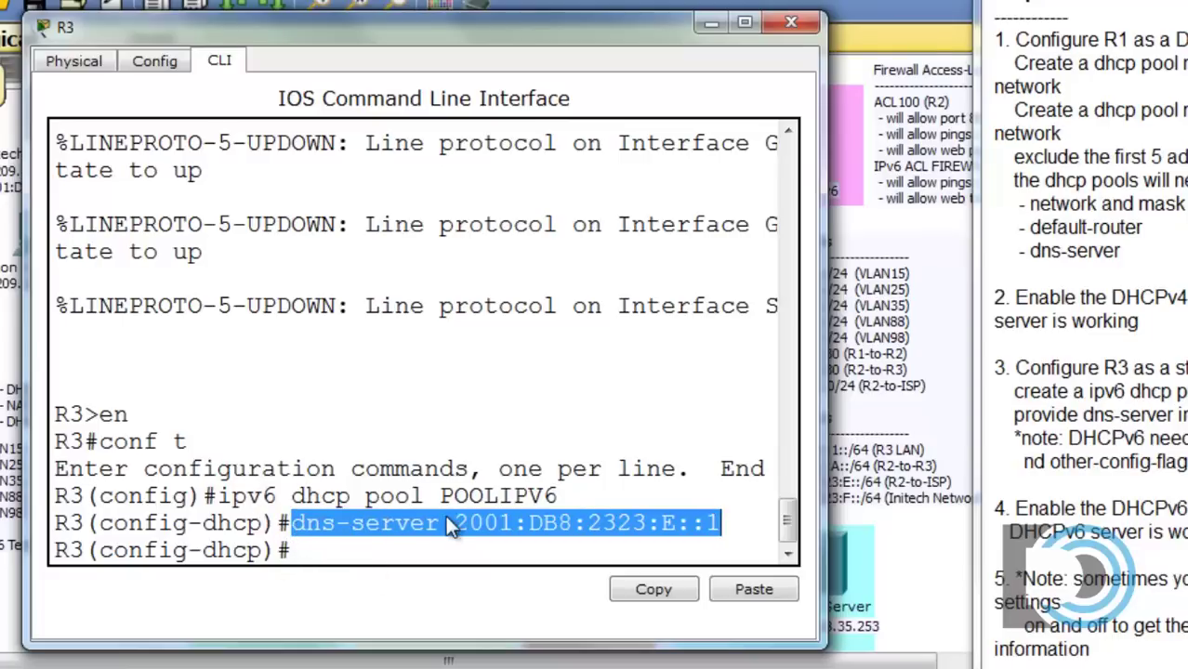
{"action": "left_click", "coordinate": [348, 551]}
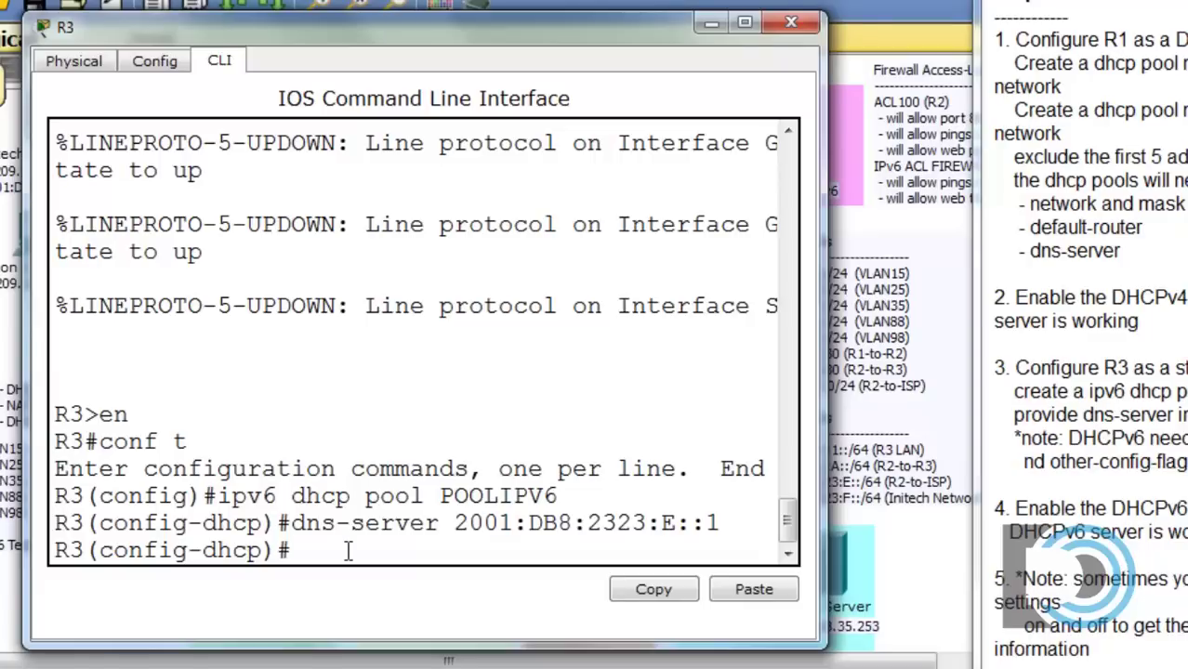
{"action": "type", "text": "exit"}
{"action": "key", "text": "Return"}
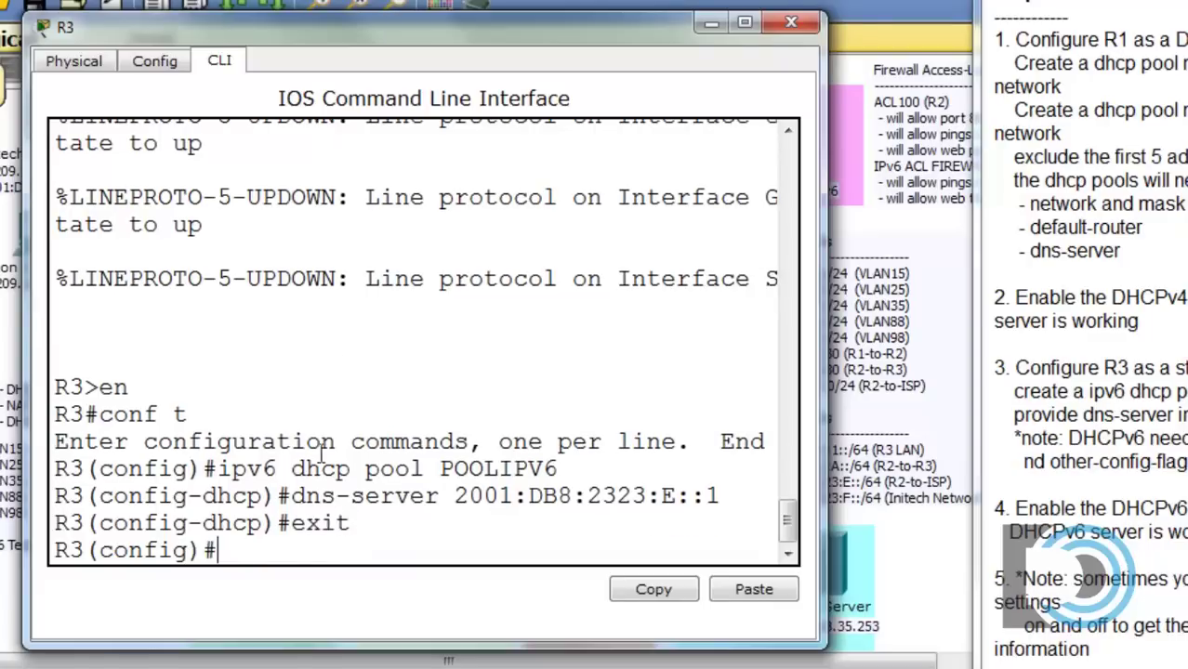
Check R3's link toward S4 in the topology and enter interface configuration mode for g0/0
{"action": "left_click_drag", "start_coordinate": [407, 27], "coordinate": [544, 399]}
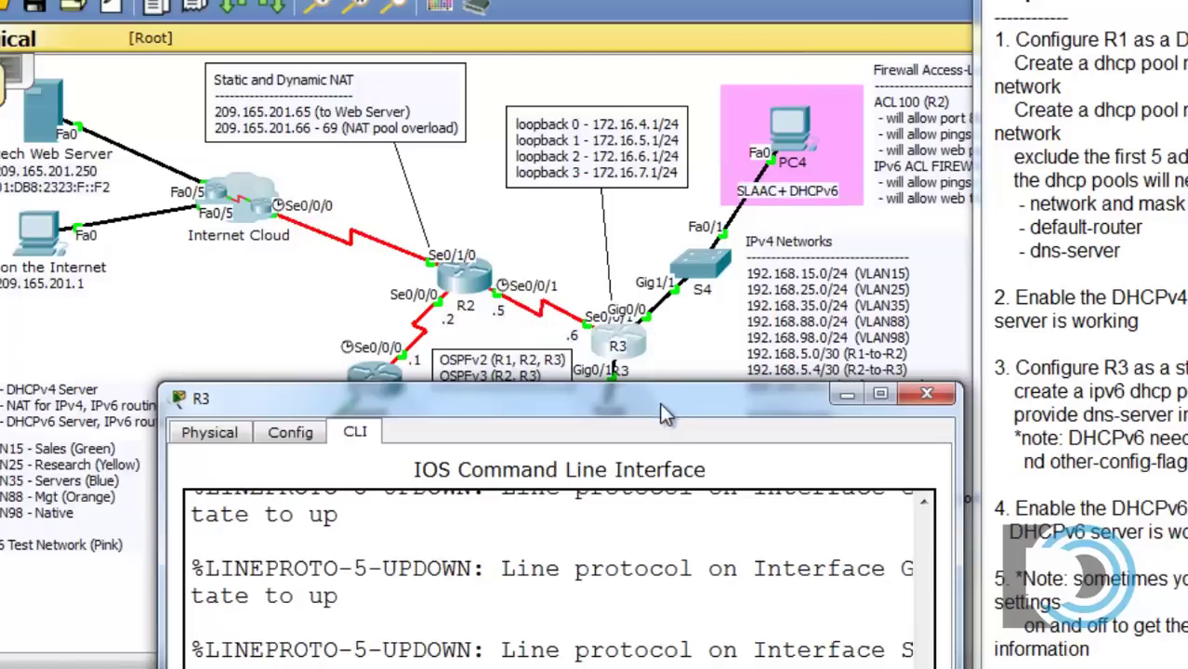
{"action": "left_click_drag", "start_coordinate": [665, 414], "coordinate": [554, 6]}
{"action": "type", "text": "in"}
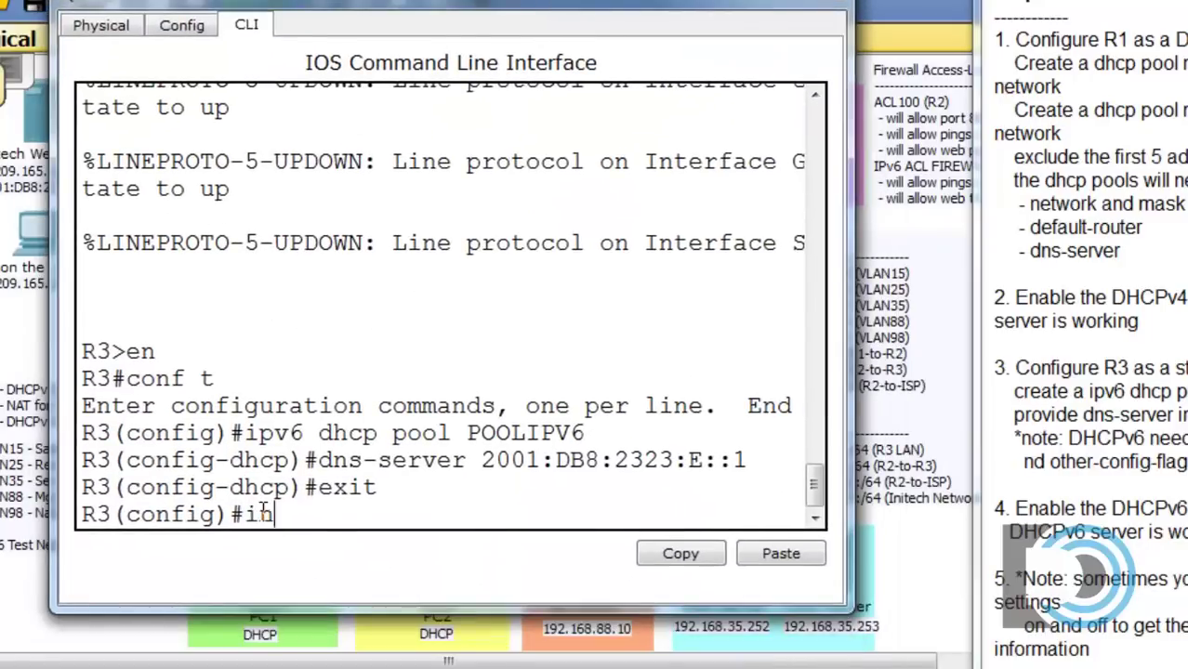
{"action": "type", "text": "t g0/0"}
{"action": "key", "text": "Return"}
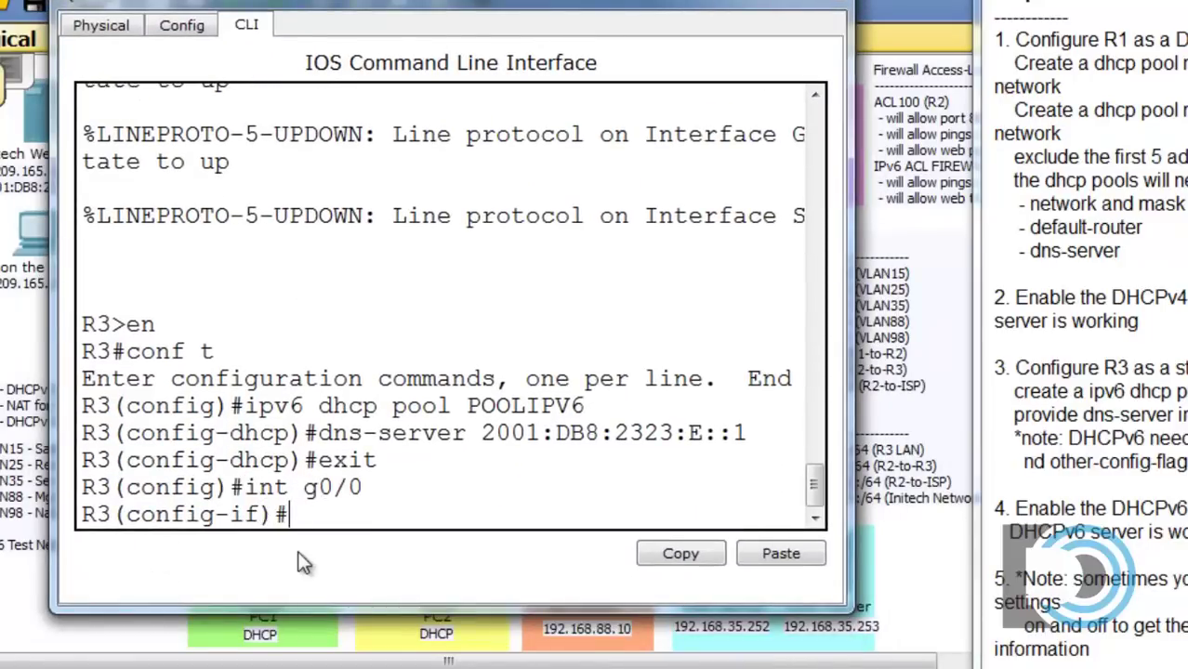
Apply POOLIPV6 as the IPv6 DHCP server on interface g0/0, consulting the command help for the available options
{"action": "type", "text": "ipv6 dhcp "}
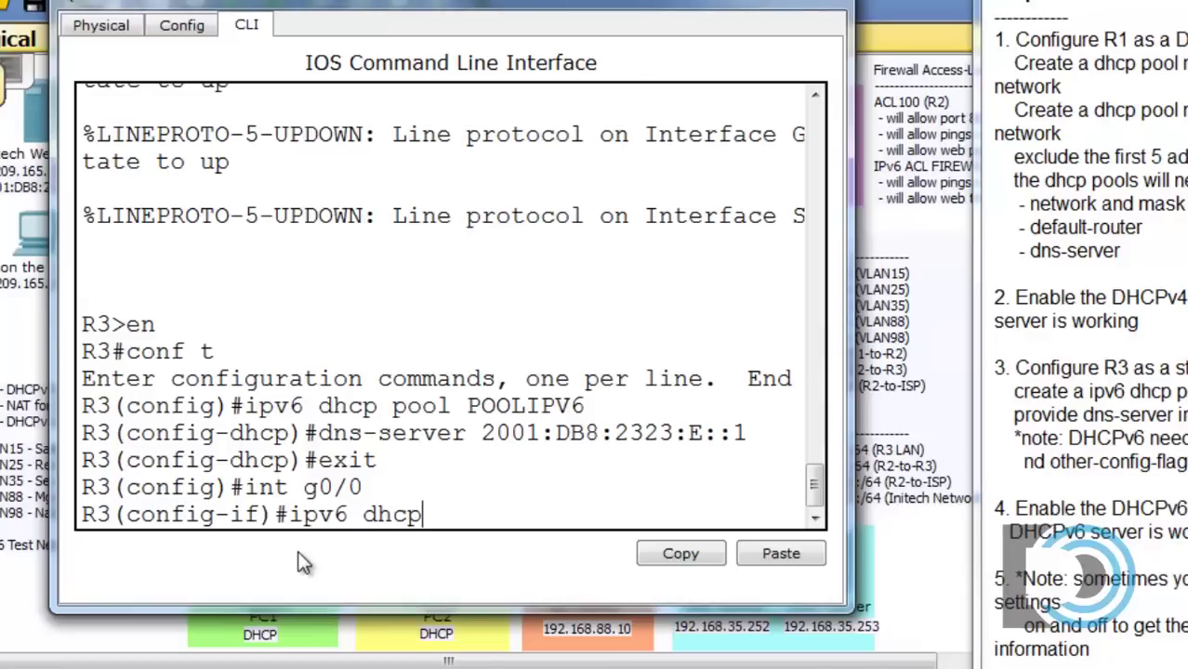
{"action": "type", "text": "?"}
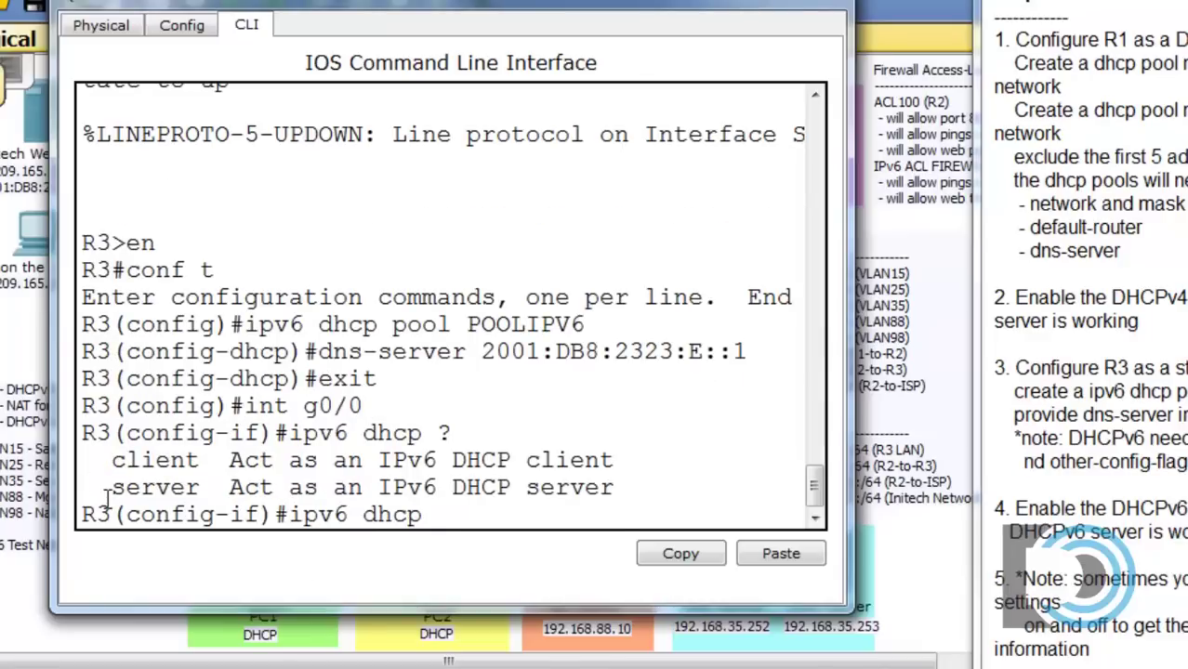
{"action": "left_click_drag", "start_coordinate": [111, 486], "coordinate": [205, 487]}
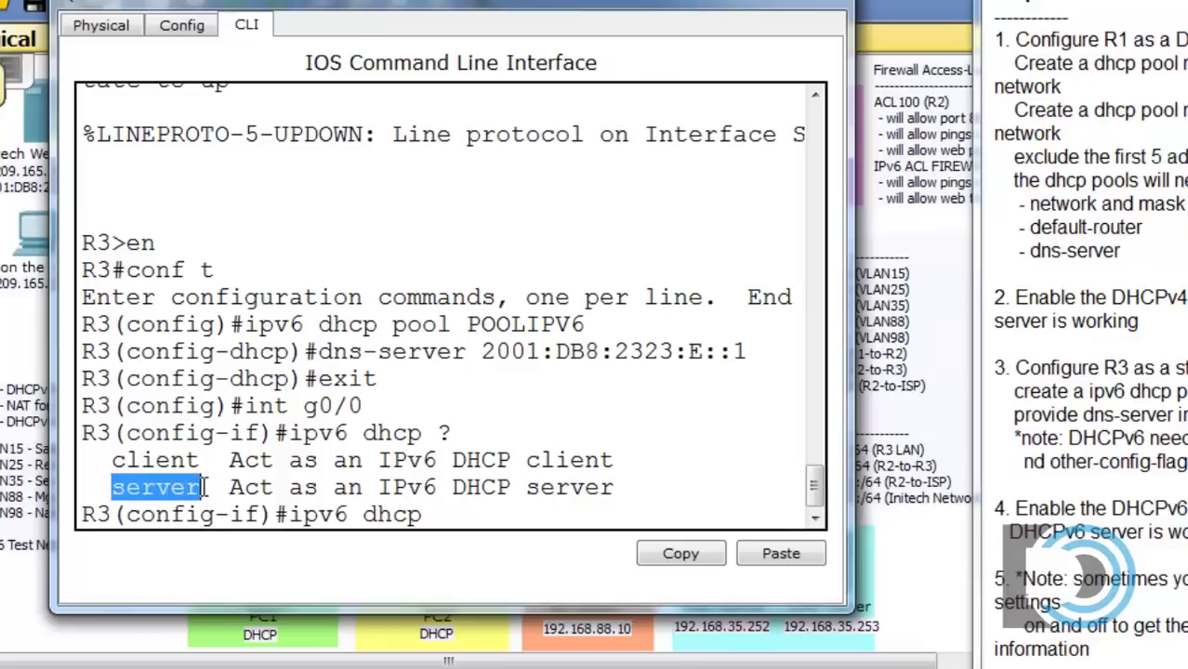
{"action": "left_click", "coordinate": [390, 534]}
{"action": "type", "text": "serv"}
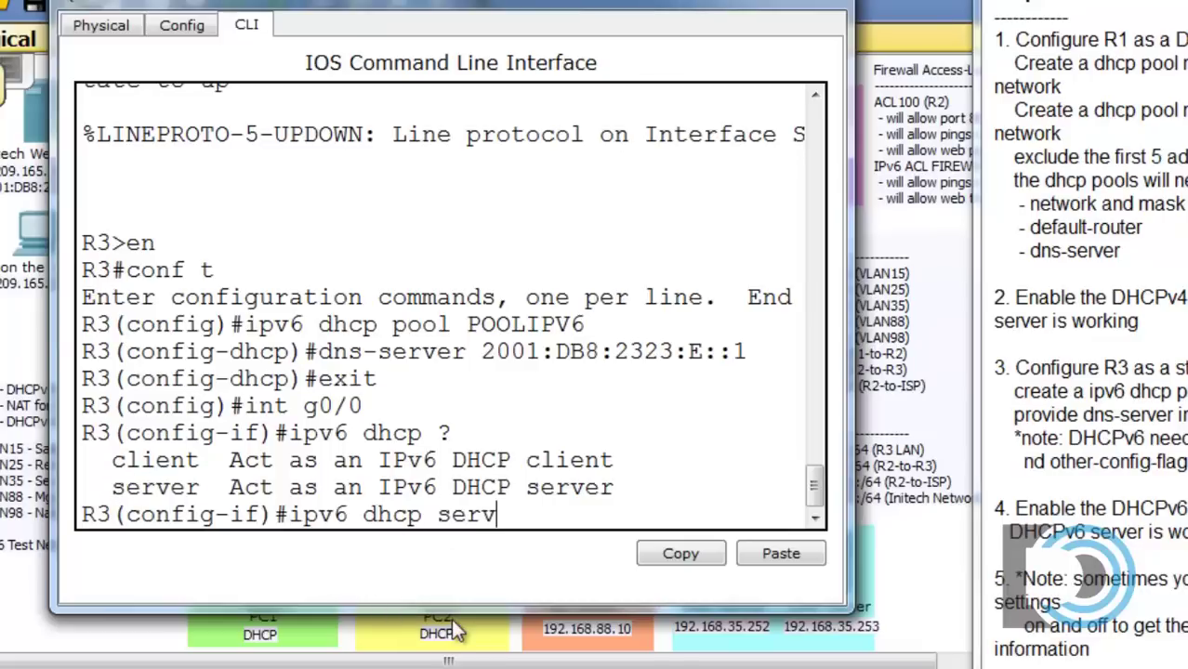
{"action": "type", "text": "er ?"}
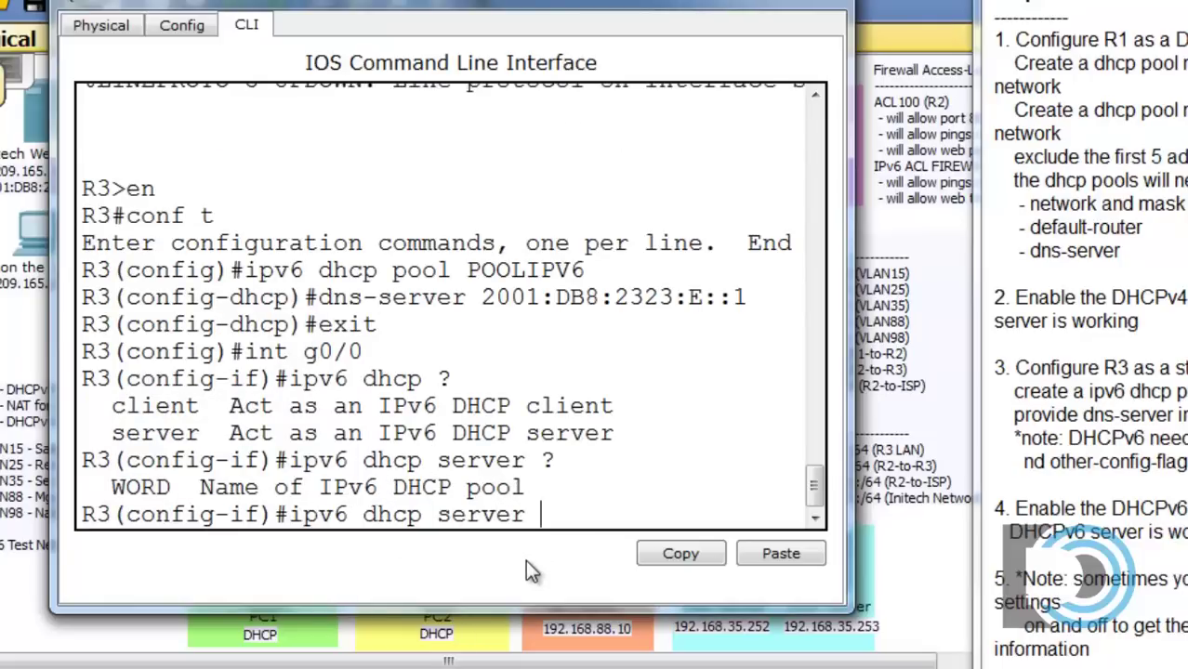
{"action": "type", "text": "POOLIPV6"}
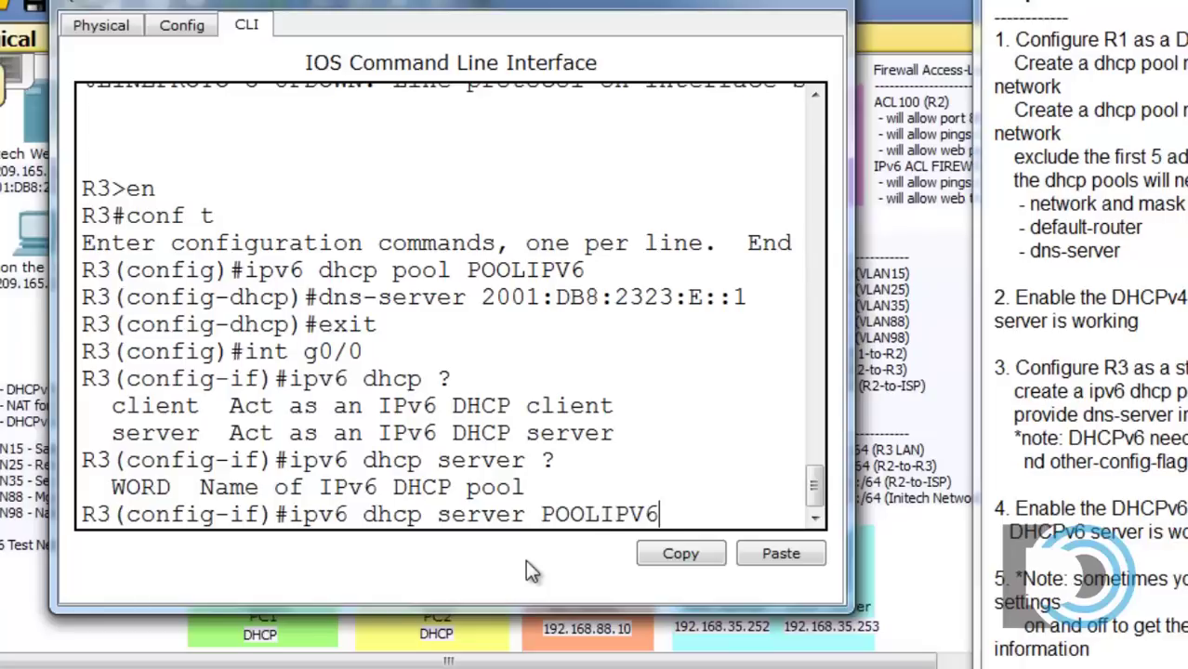
{"action": "key", "text": "Return"}
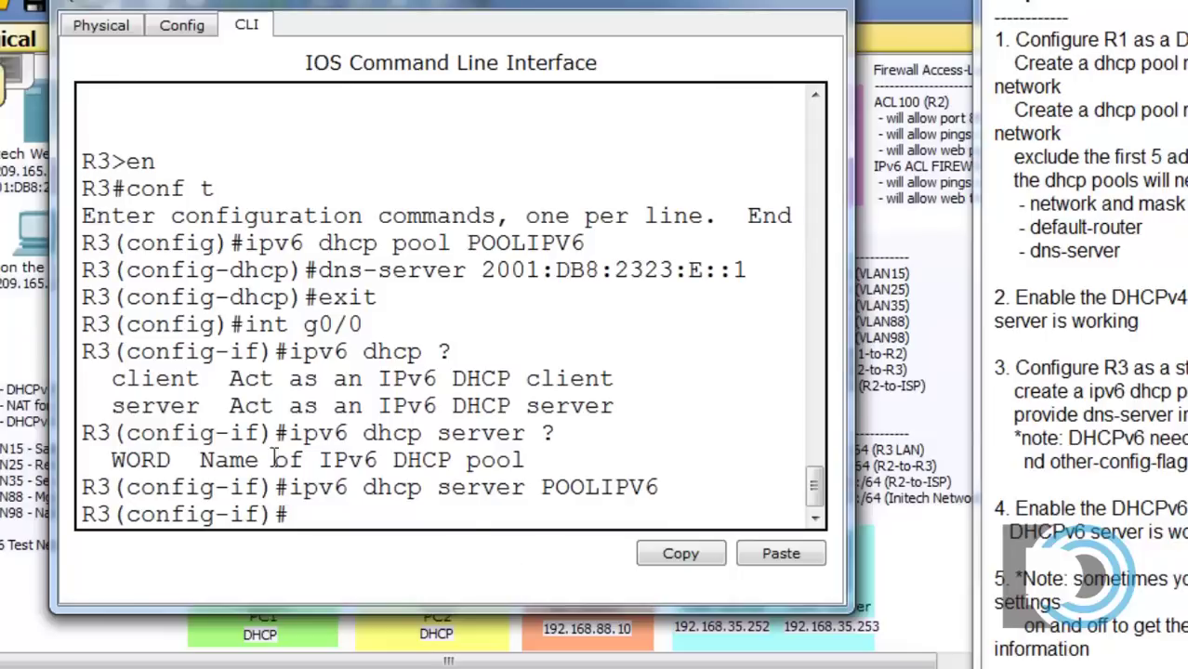
{"action": "left_click_drag", "start_coordinate": [290, 493], "coordinate": [667, 489]}
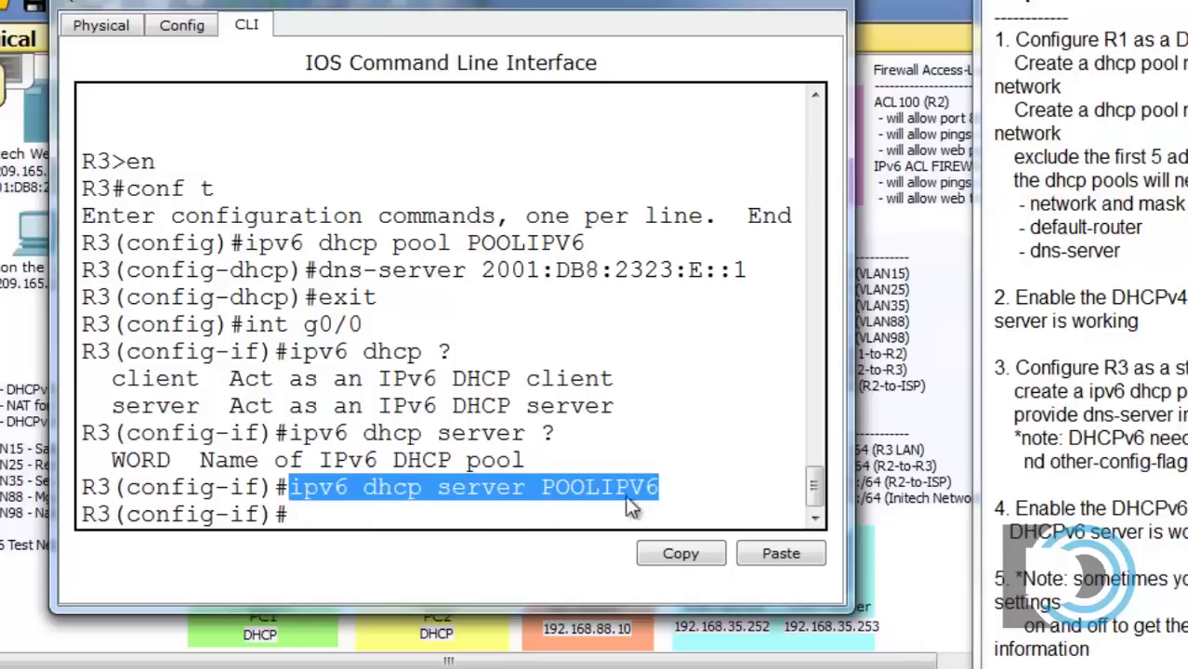
{"action": "left_click", "coordinate": [497, 515]}
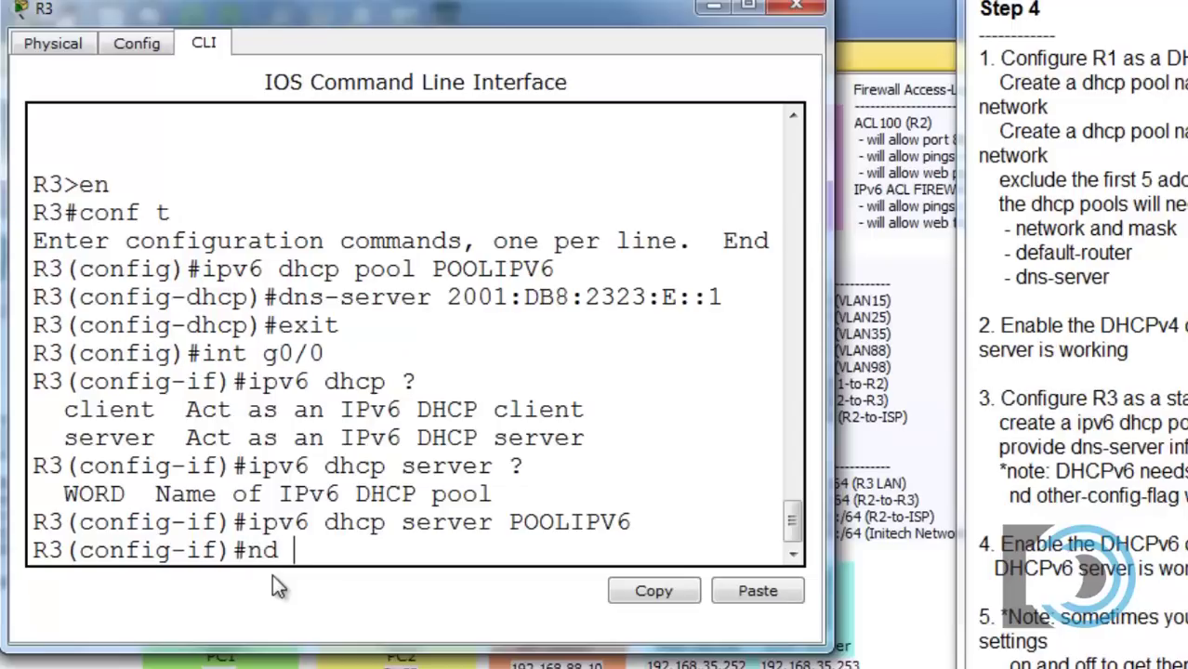
Look up the IPv6 nd options, enable other-config-flag on R3's g0/0 interface, and minimize the R3 window
{"action": "type", "text": "?"}
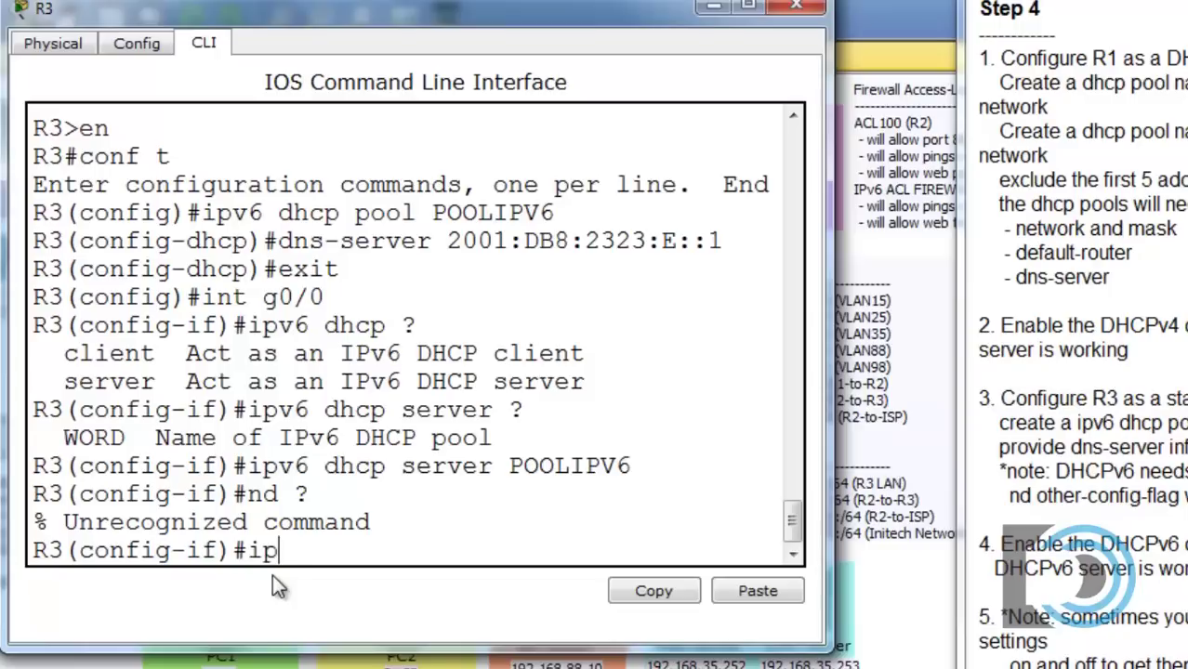
{"action": "type", "text": "ipv6 nd ?"}
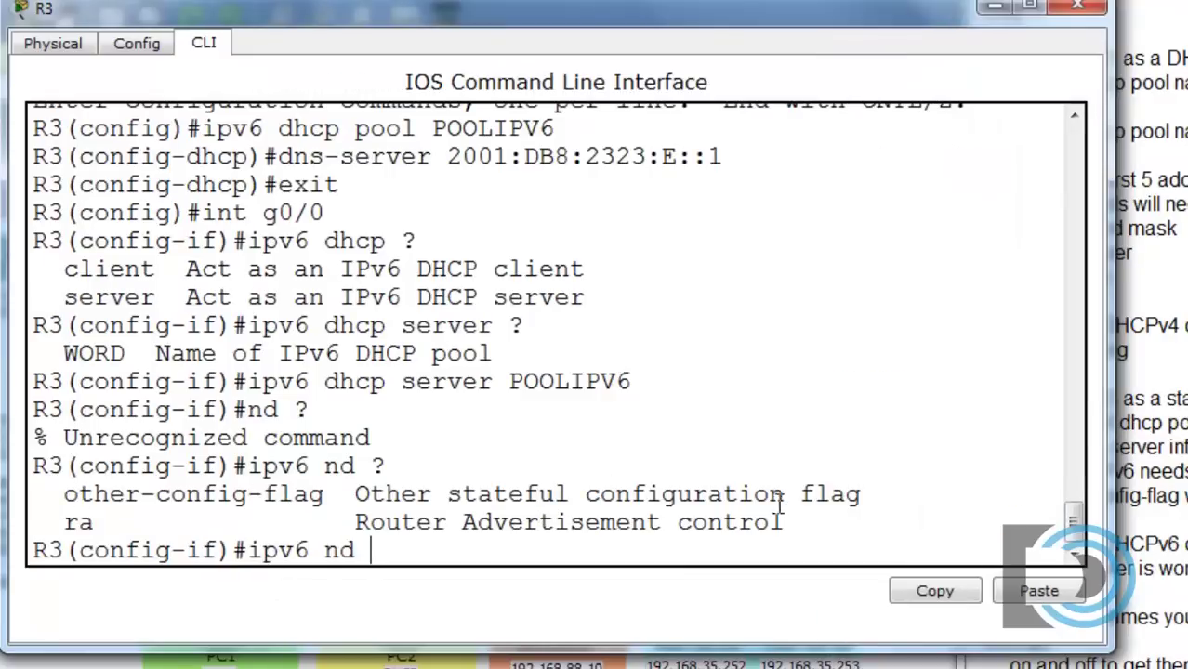
{"action": "type", "text": "o"}
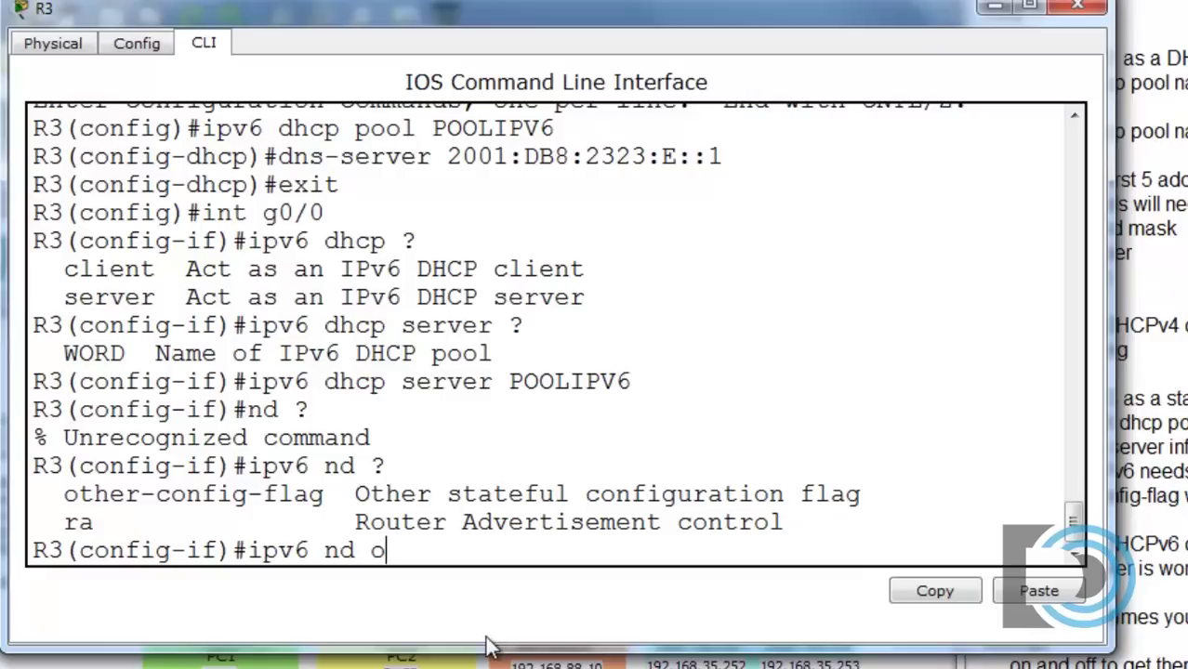
{"action": "type", "text": "th"}
{"action": "key", "text": "Tab"}
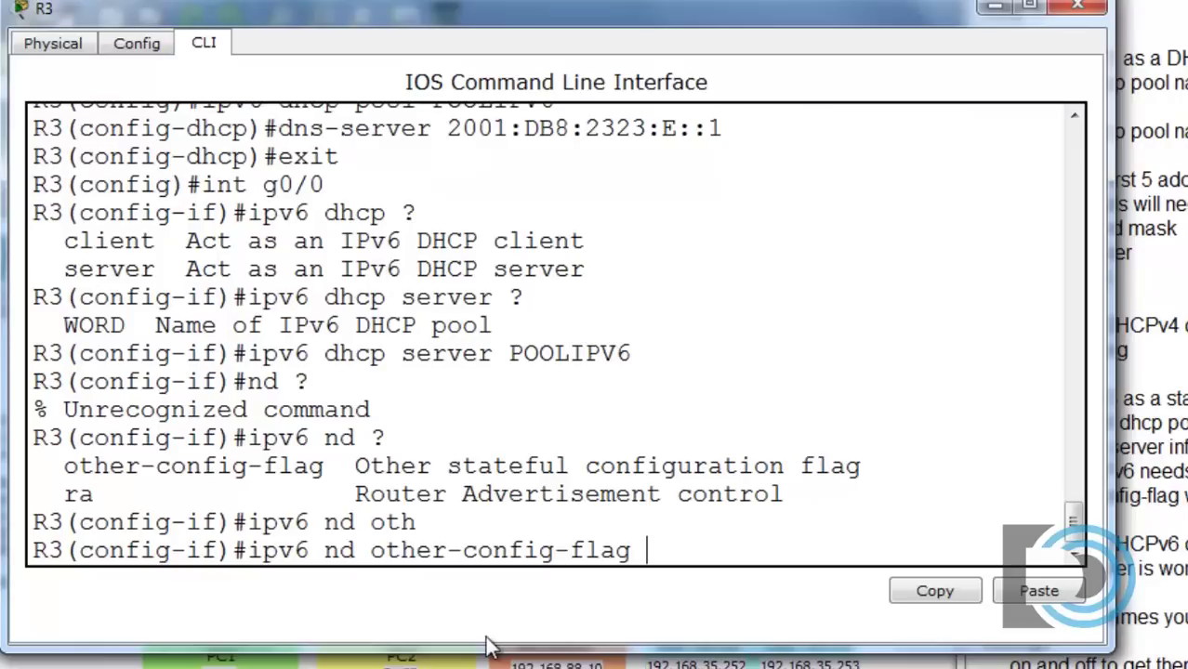
{"action": "key", "text": "Return"}
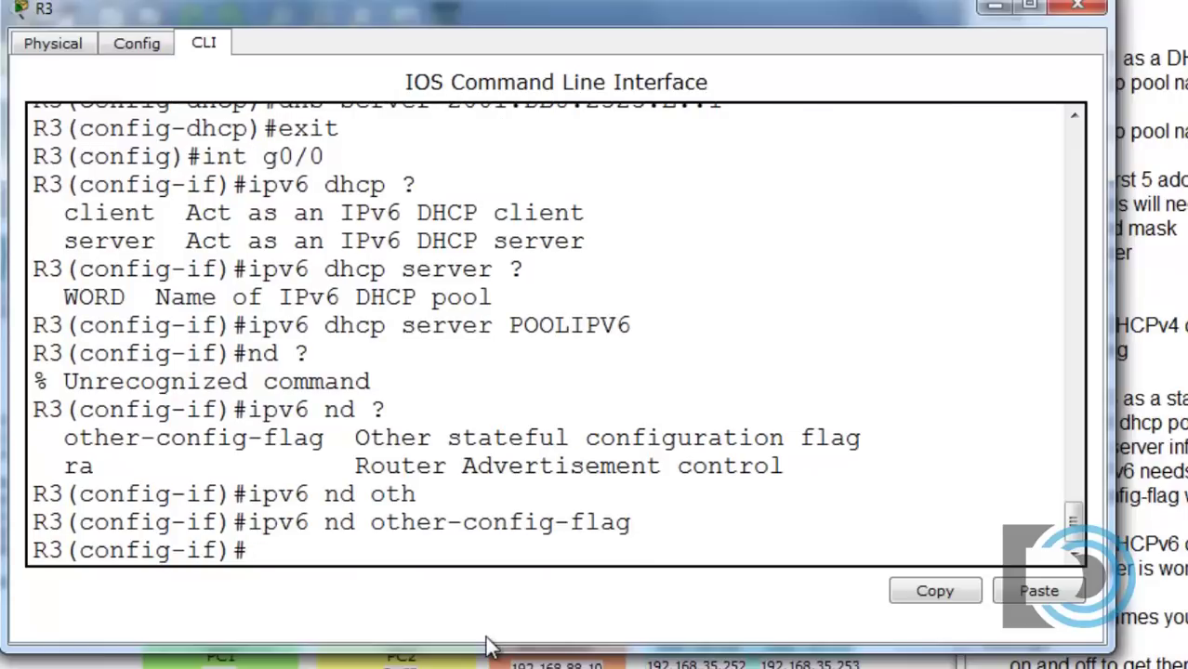
{"action": "left_click", "coordinate": [993, 7]}
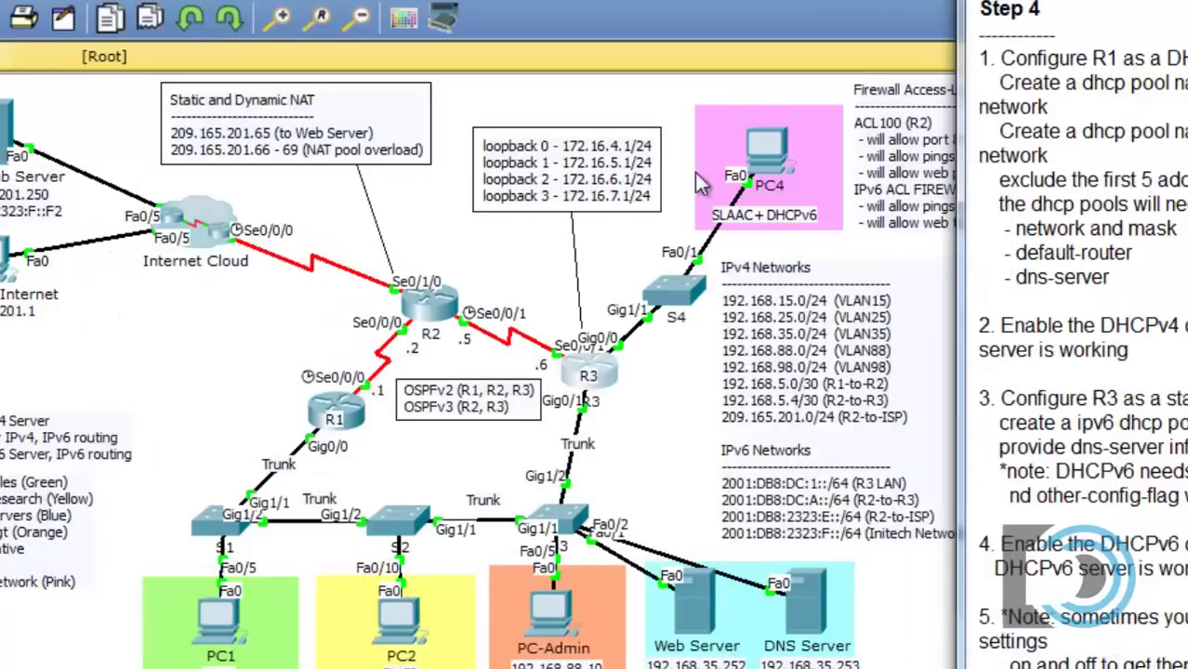
Reopen PC4's IP Configuration and toggle the IPv6 setting to Static and back to Auto Config to request addressing again
{"action": "left_click", "coordinate": [765, 153]}
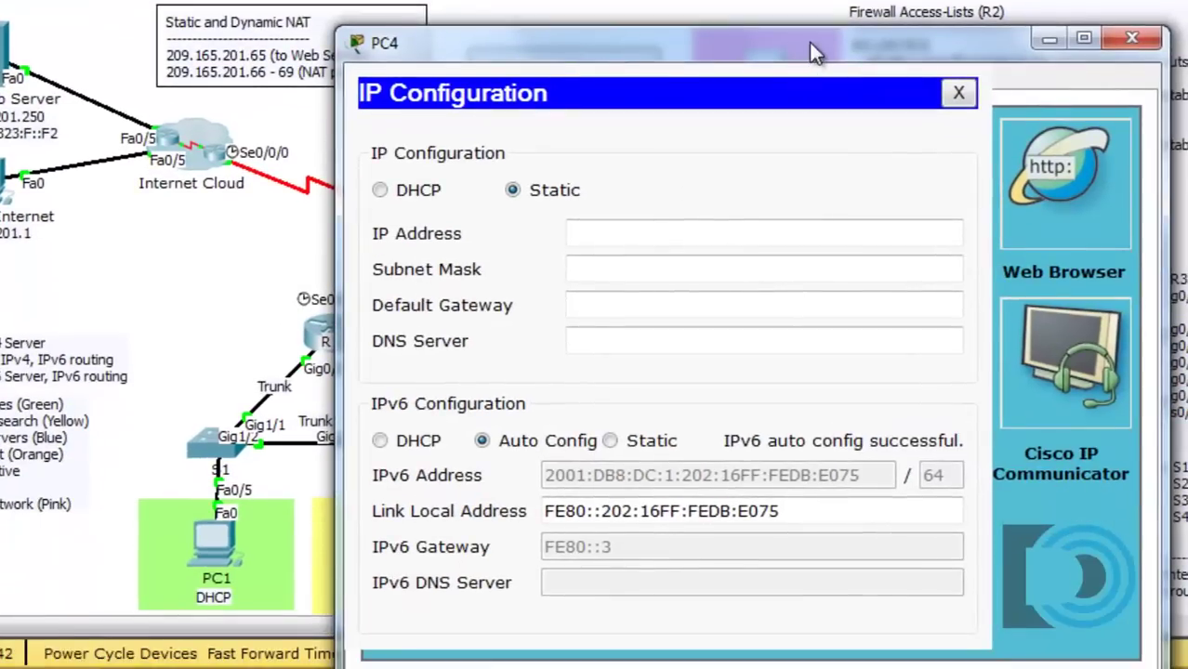
{"action": "left_click_drag", "start_coordinate": [809, 51], "coordinate": [606, 27]}
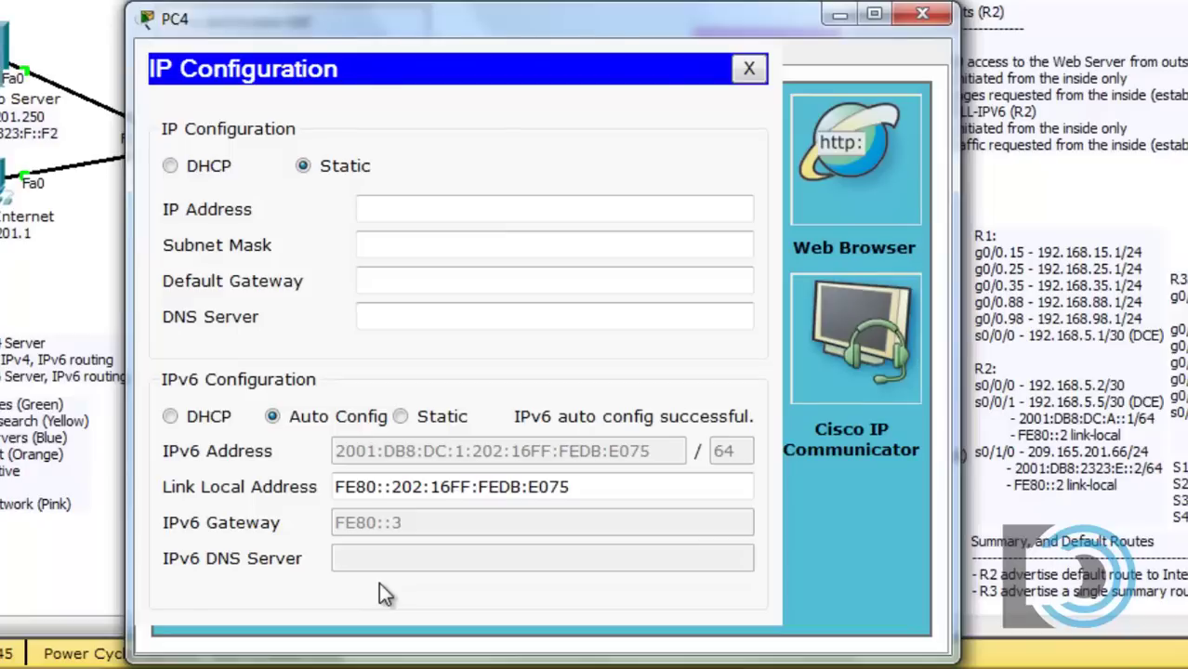
{"action": "left_click", "coordinate": [401, 418]}
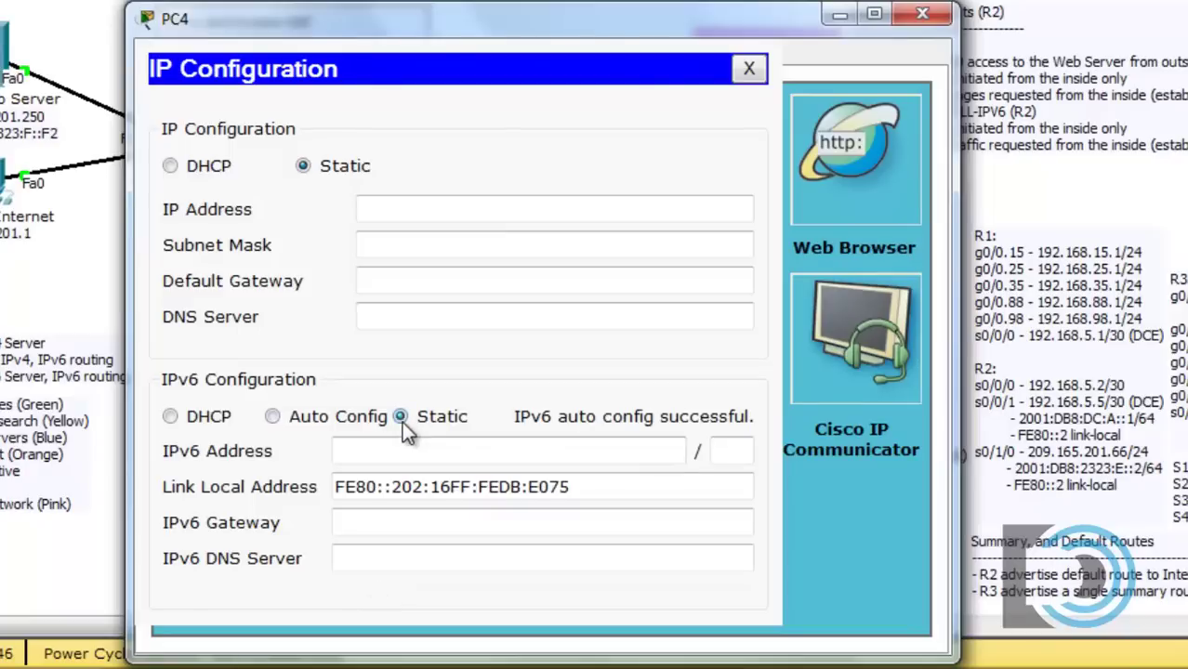
{"action": "left_click", "coordinate": [272, 416]}
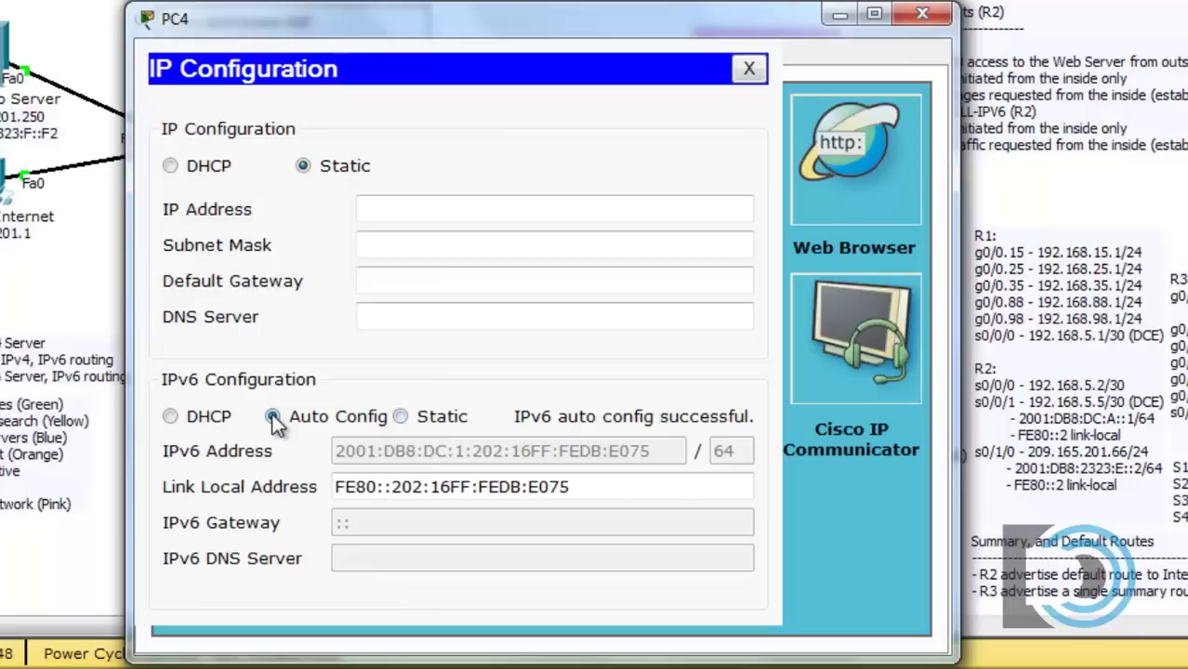
Repeatedly switch PC4's IPv6 setting between Static and Auto Config, reopening IP Configuration in between, to request the address, gateway and DNS server again
{"action": "left_click", "coordinate": [398, 415]}
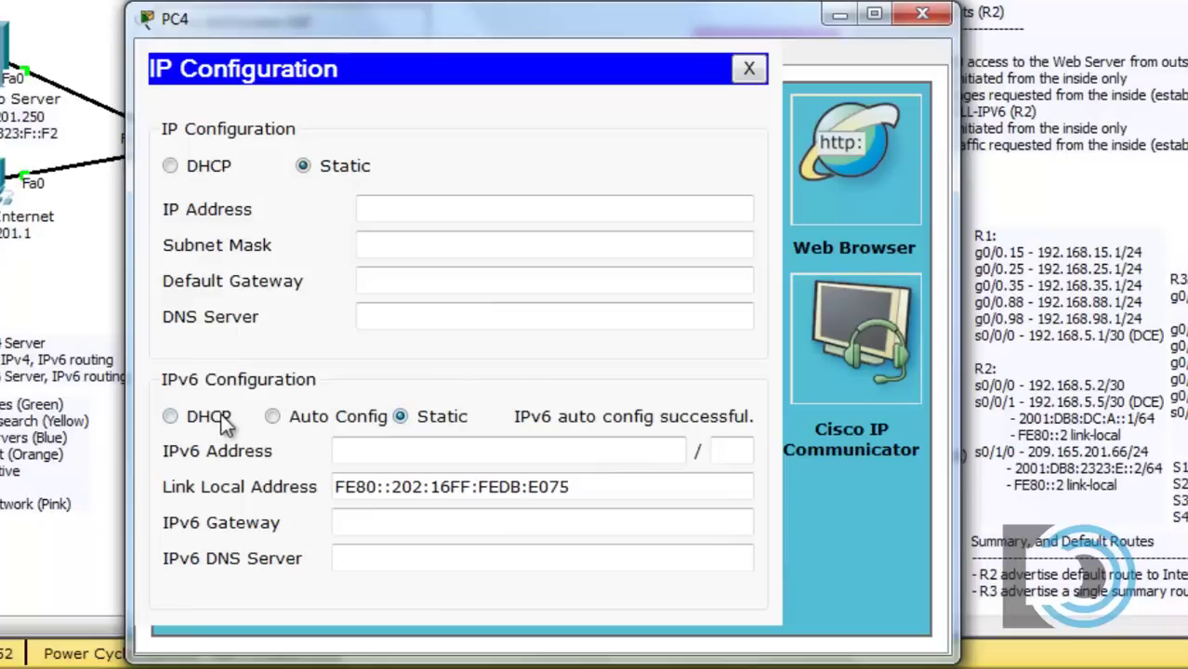
{"action": "left_click", "coordinate": [273, 417]}
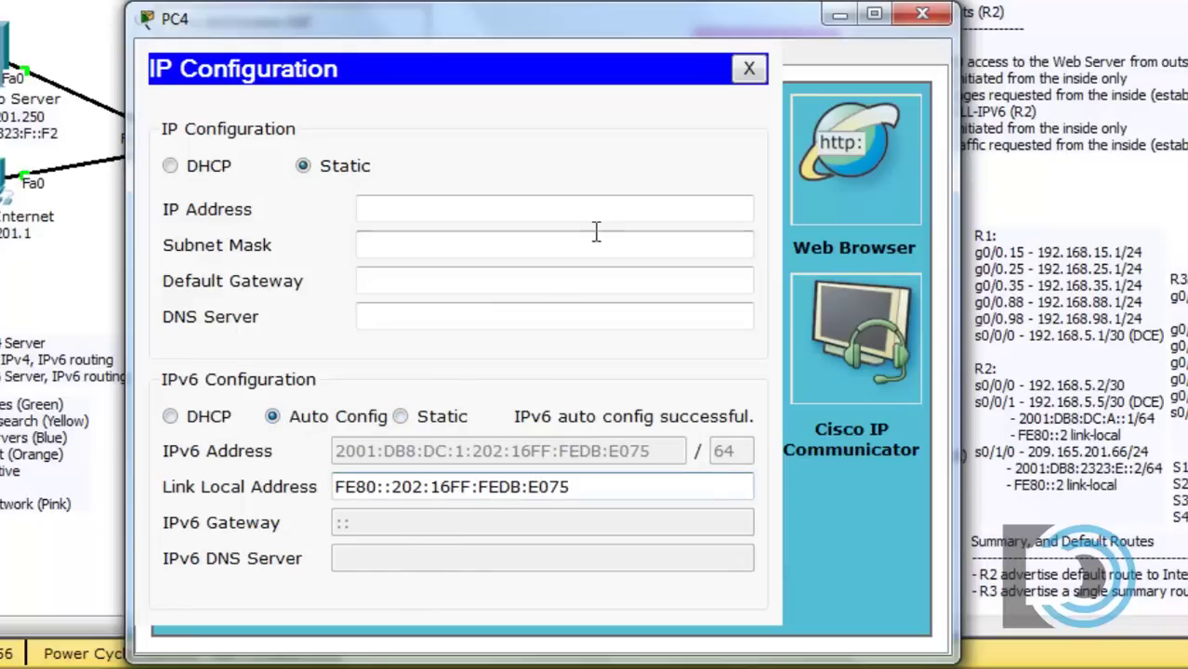
{"action": "left_click", "coordinate": [749, 68]}
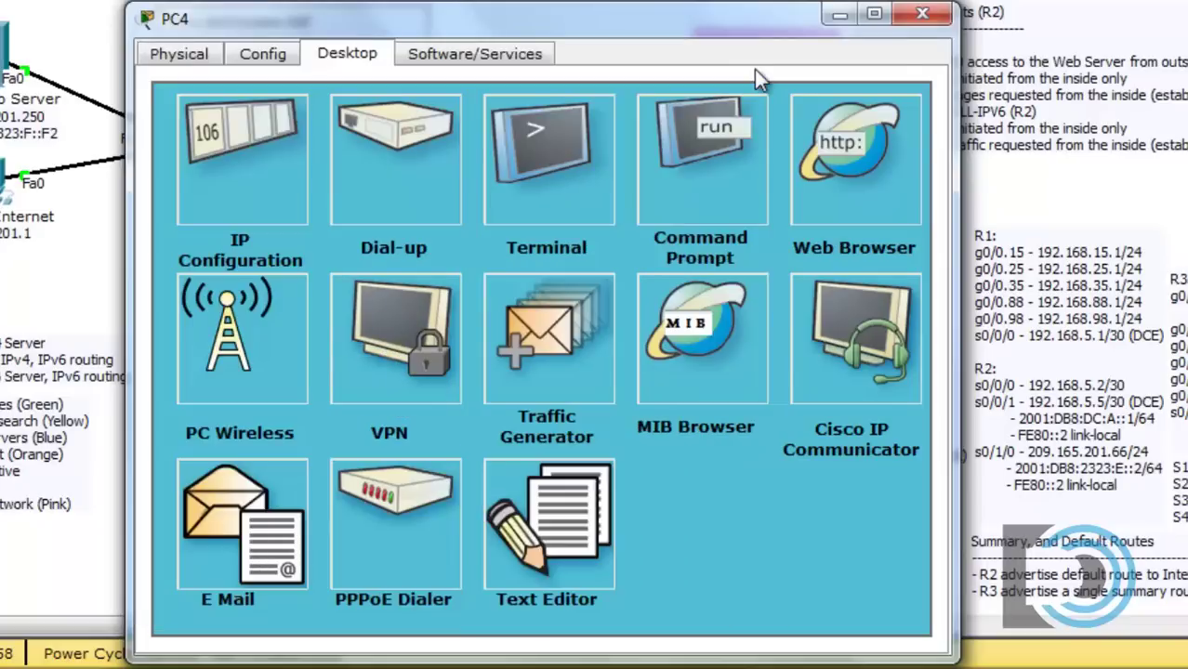
{"action": "left_click", "coordinate": [253, 137]}
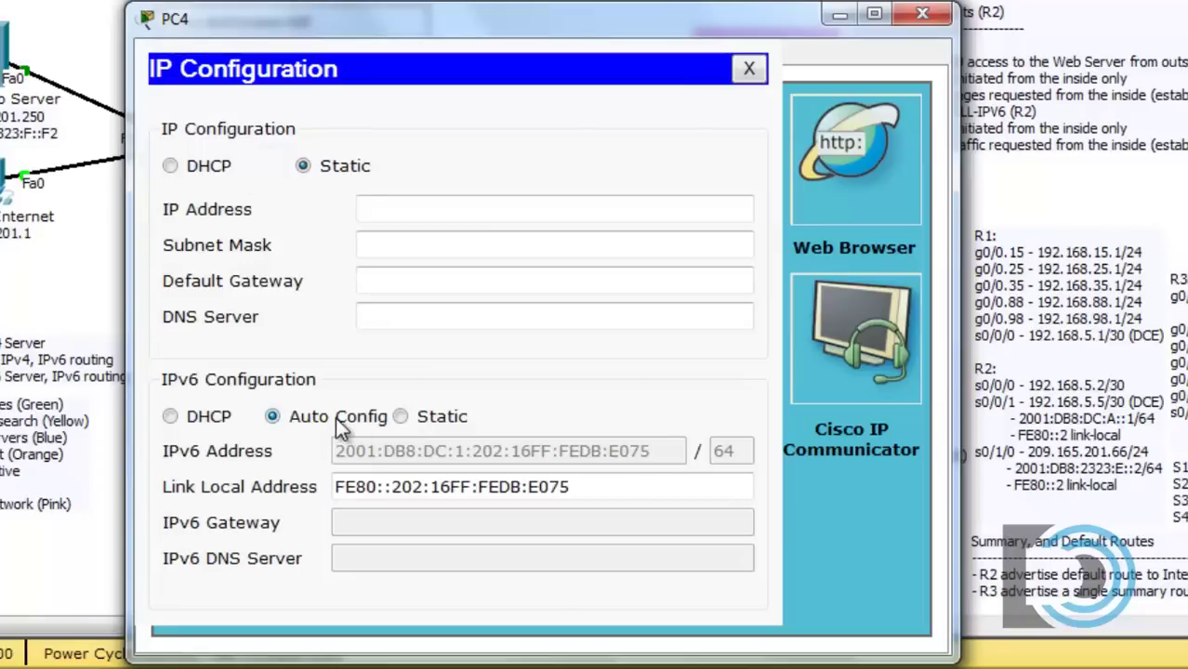
{"action": "left_click", "coordinate": [401, 417]}
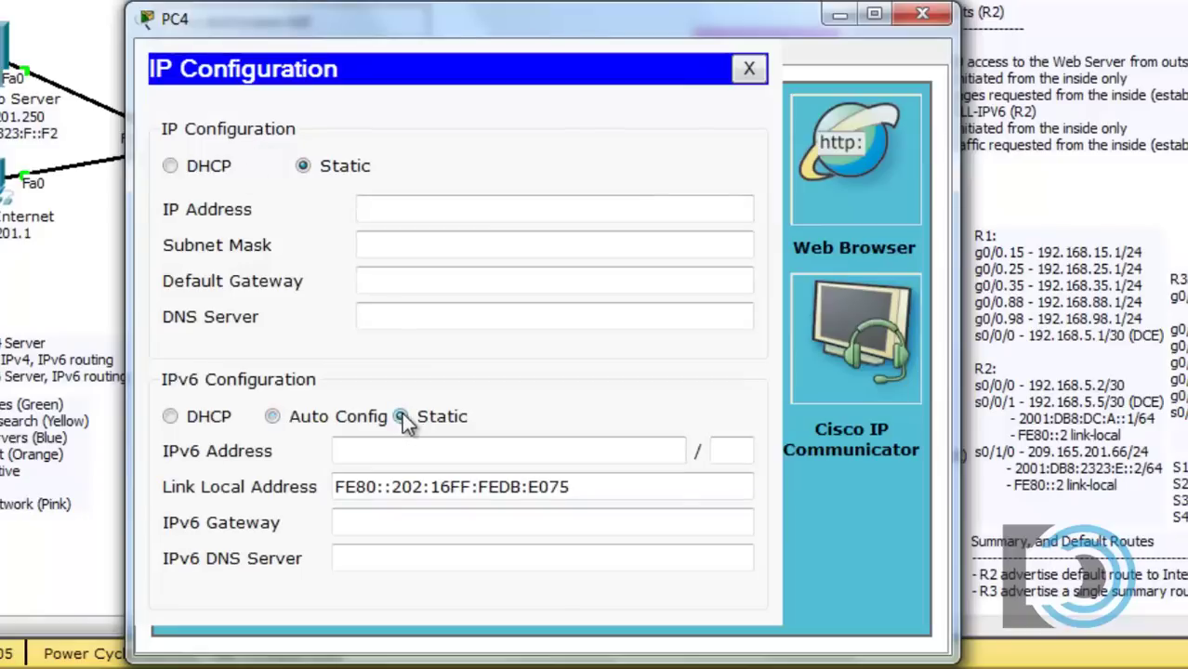
{"action": "left_click", "coordinate": [273, 417]}
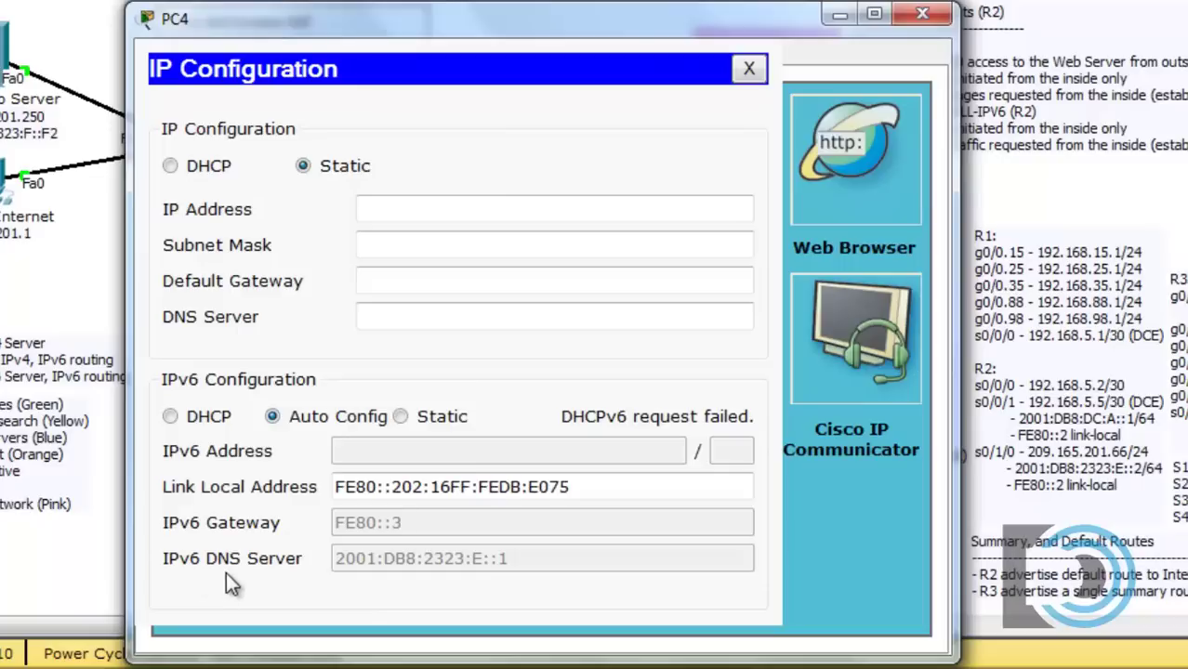
{"action": "left_click", "coordinate": [400, 417]}
{"action": "left_click", "coordinate": [274, 417]}
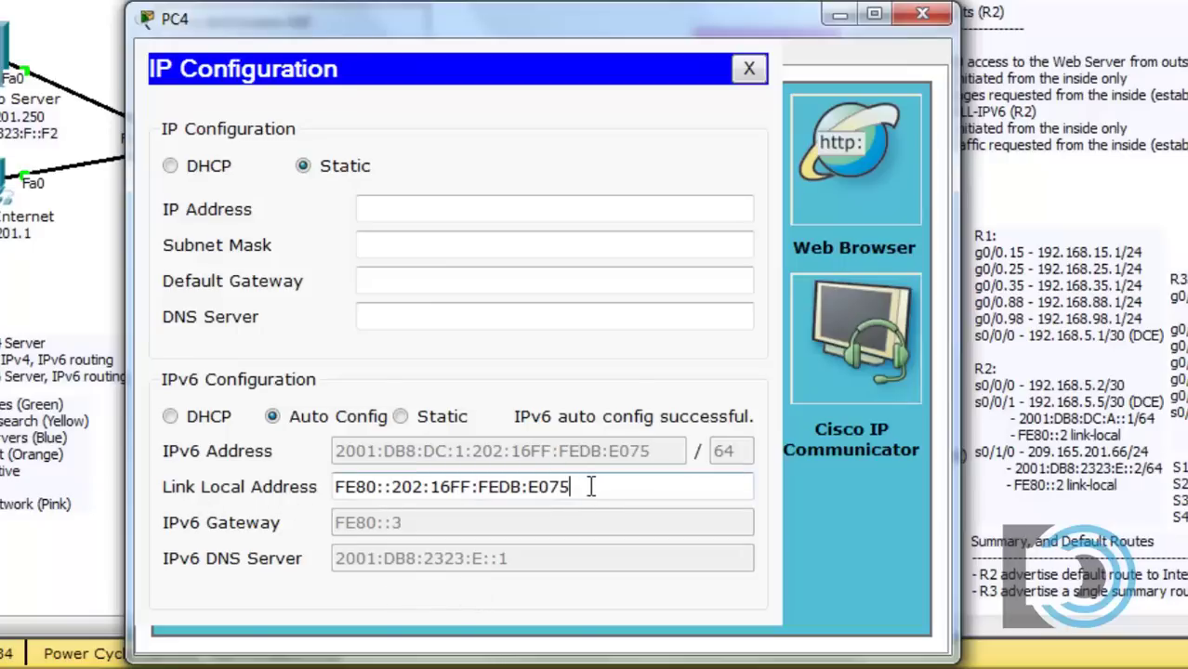
Examine the link-local address in PC4's IPv6 configuration, minimize the PC4 window and return to R3's command line
{"action": "left_click_drag", "start_coordinate": [590, 485], "coordinate": [299, 480]}
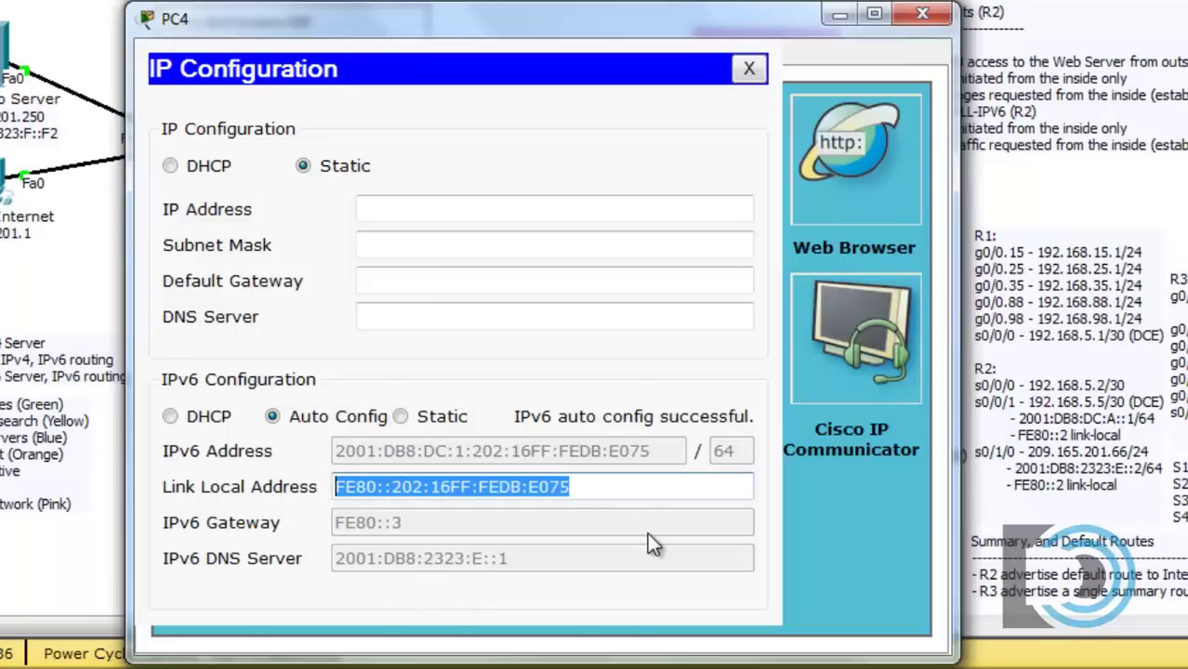
{"action": "left_click", "coordinate": [651, 487]}
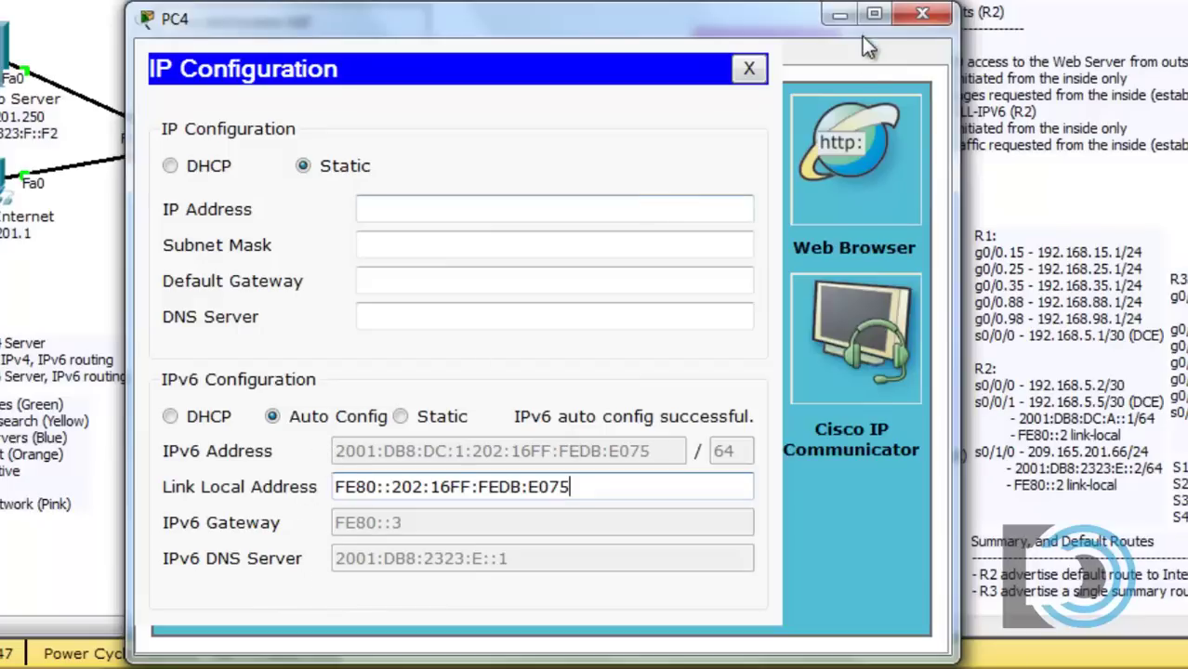
{"action": "left_click", "coordinate": [837, 23]}
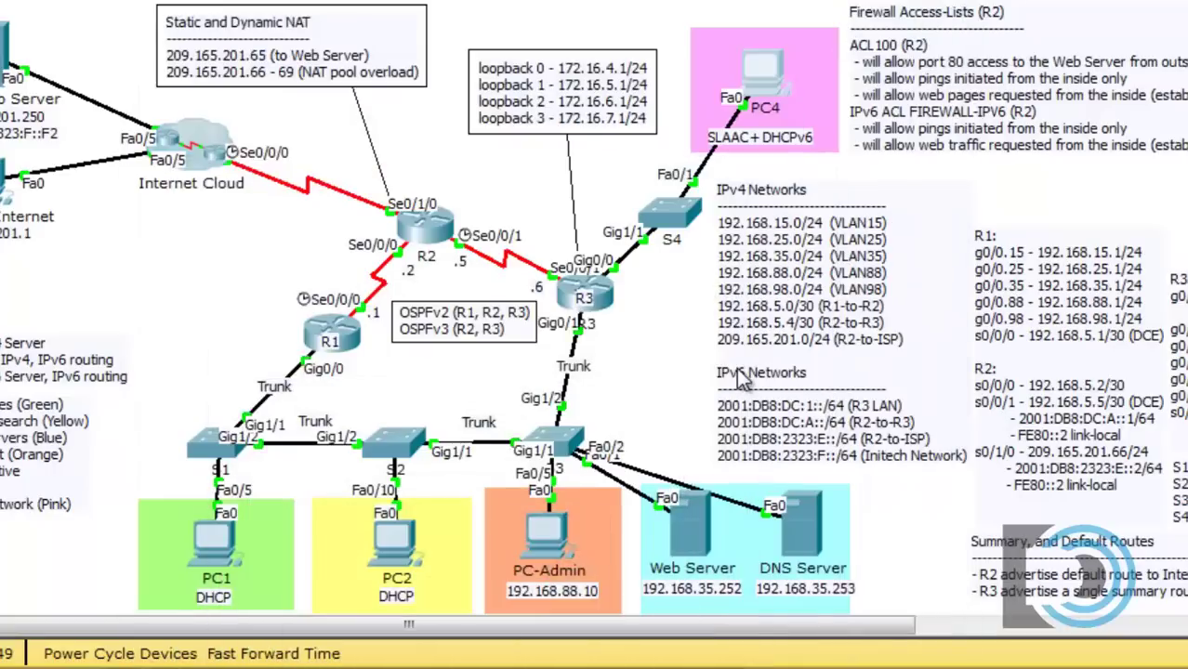
{"action": "left_click", "coordinate": [588, 300]}
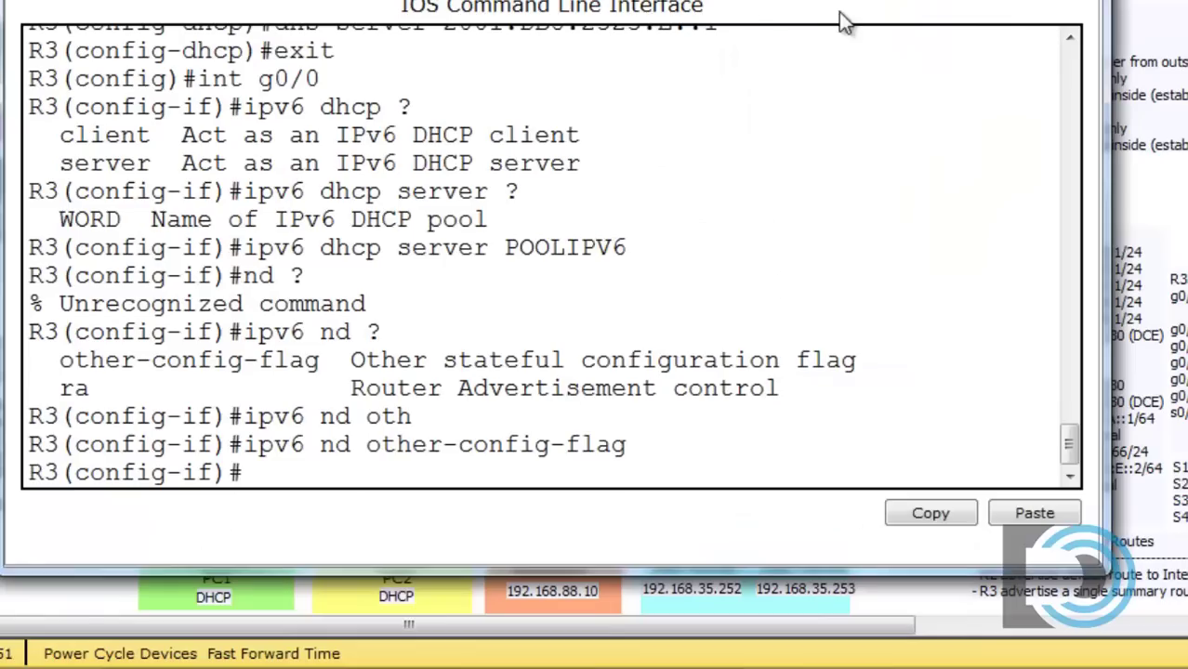